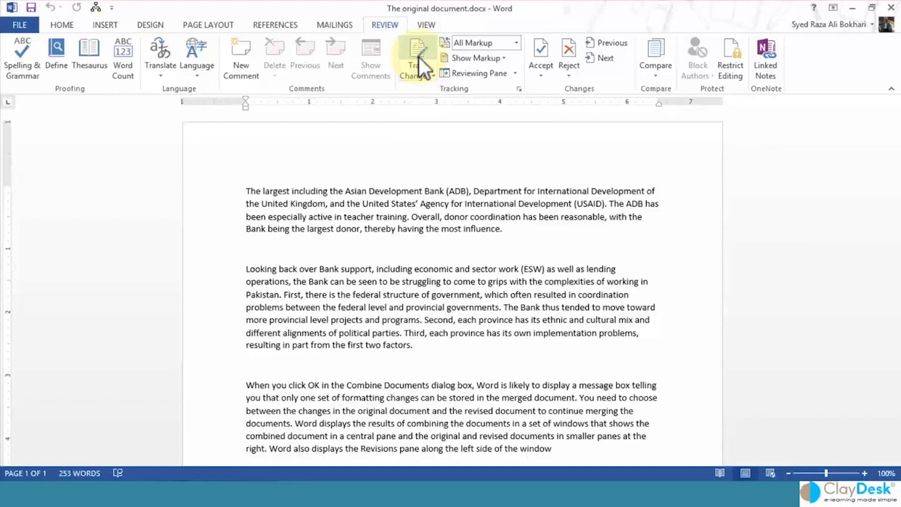
Examine the balloon and Reviewing Pane choices in the Track Changes options, then close them without changing anything
{"action": "left_click", "coordinate": [521, 88]}
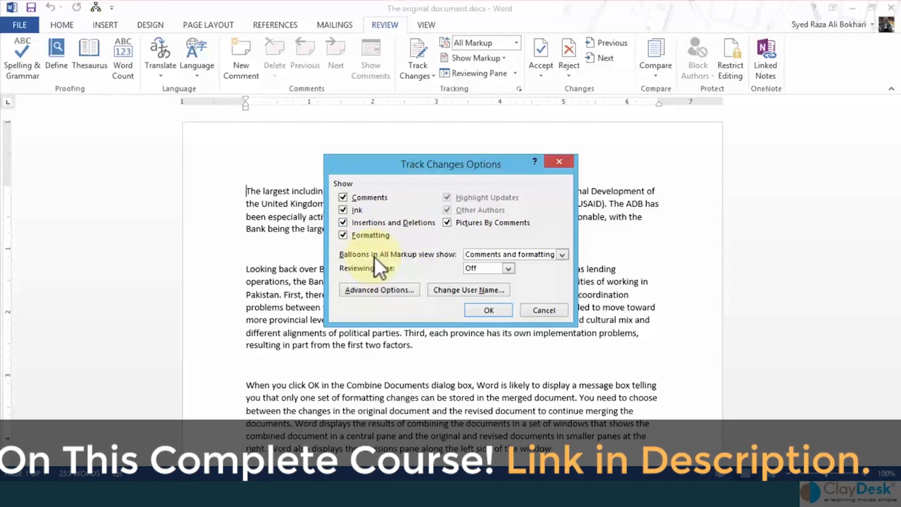
{"action": "left_click", "coordinate": [562, 255]}
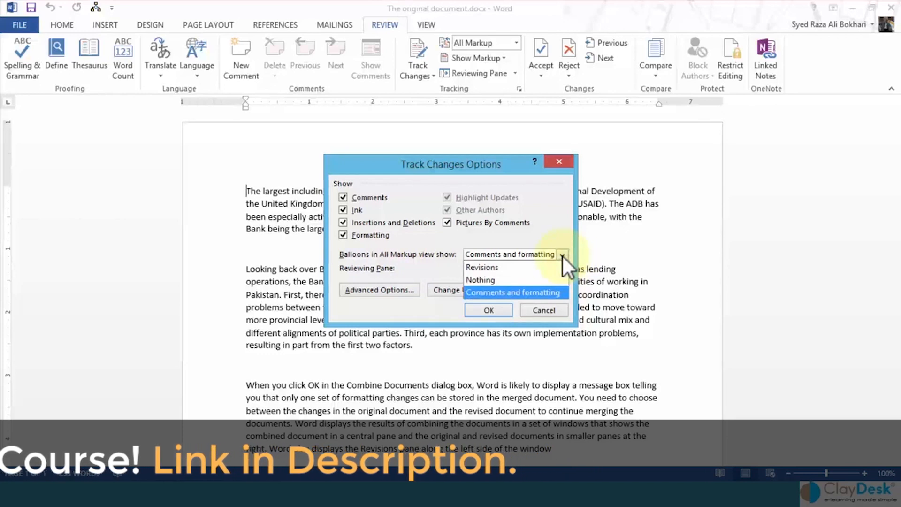
{"action": "left_click", "coordinate": [513, 293]}
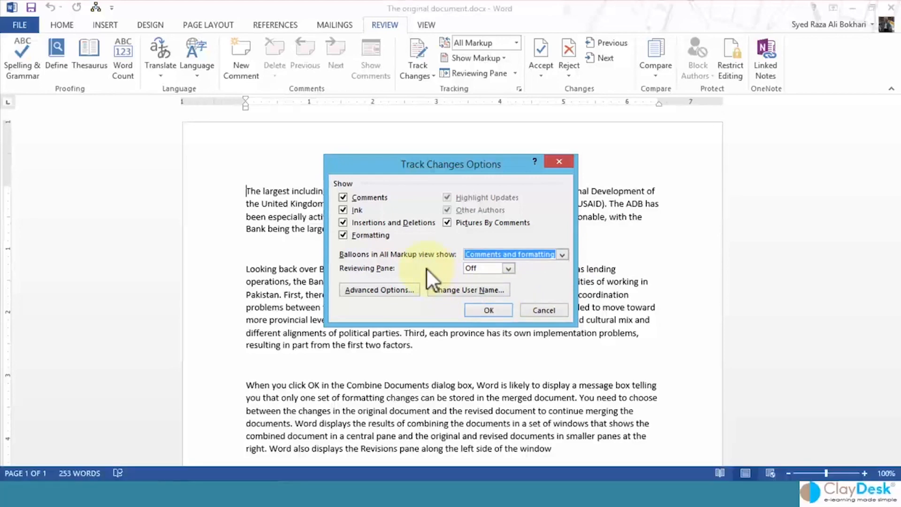
{"action": "left_click", "coordinate": [509, 268]}
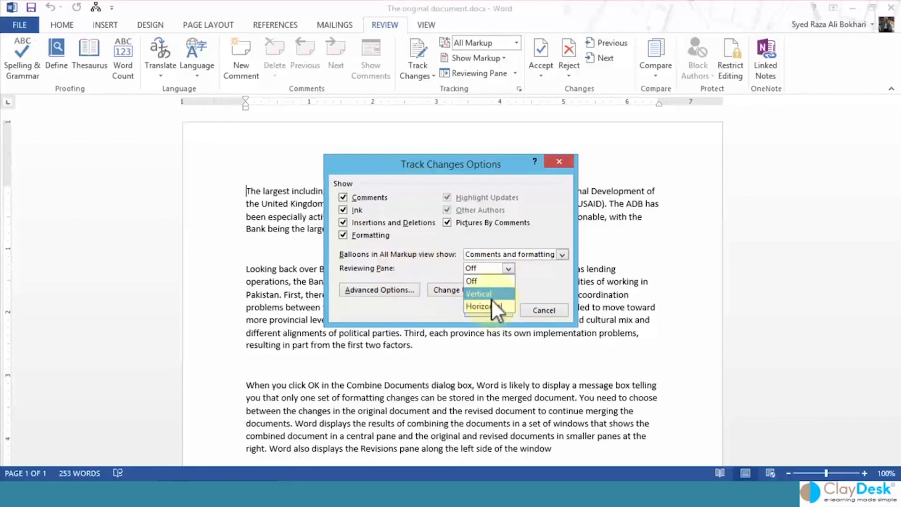
{"action": "left_click", "coordinate": [412, 269]}
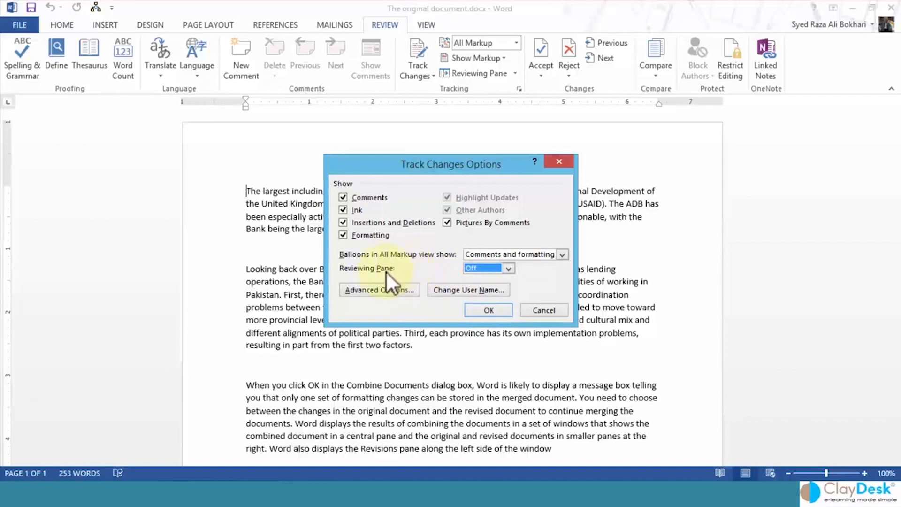
{"action": "left_click", "coordinate": [531, 309]}
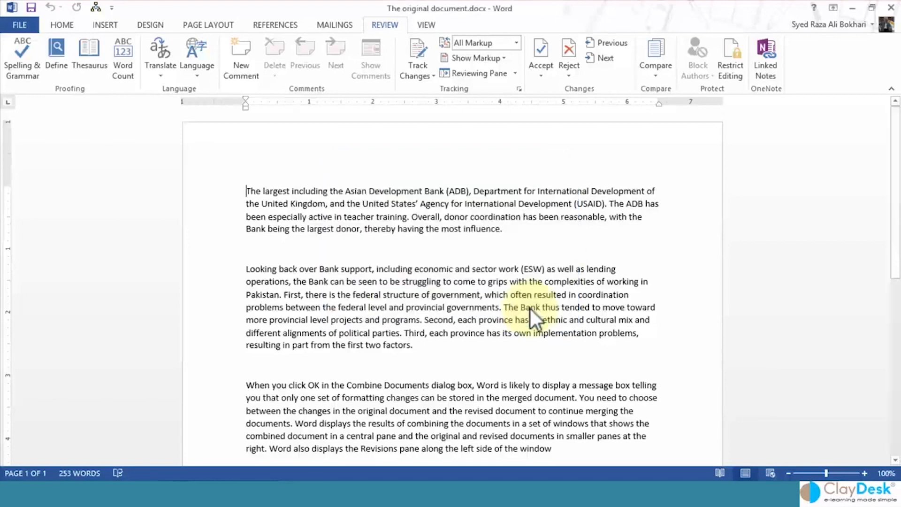
Turn on Track Changes and delete the paragraph break at the end of the first paragraph
{"action": "left_click", "coordinate": [415, 52]}
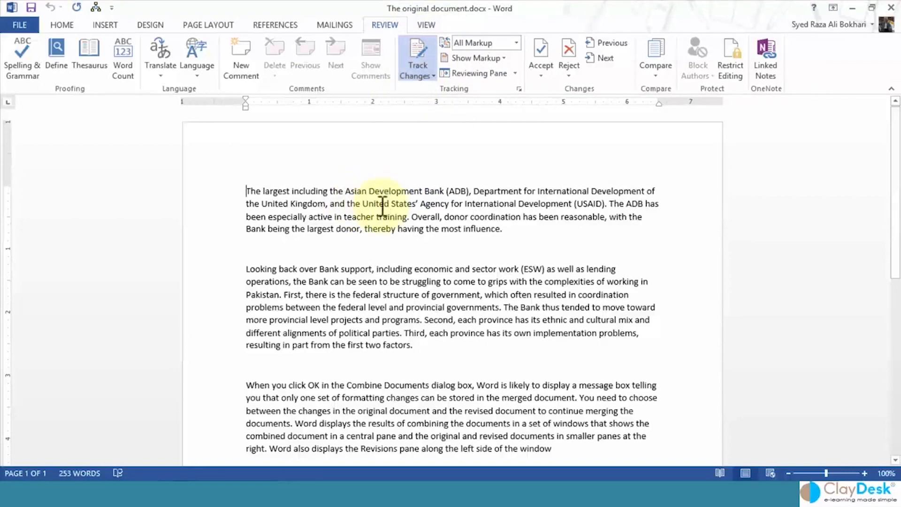
{"action": "left_click", "coordinate": [538, 233]}
{"action": "key", "text": "Delete"}
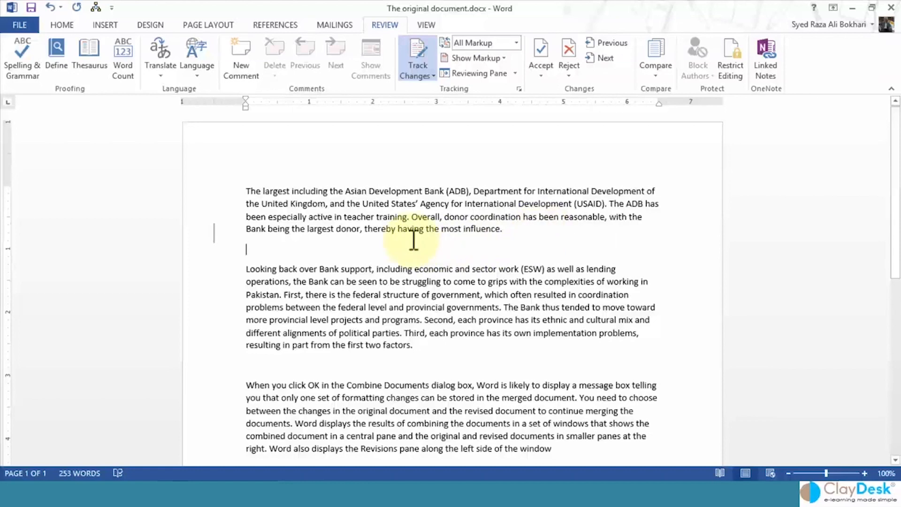
Make "Asian Development Bank" bold in the first paragraph and "economic" italic in the second paragraph
{"action": "double_click", "coordinate": [350, 191]}
{"action": "left_click_drag", "start_coordinate": [379, 186], "coordinate": [432, 193]}
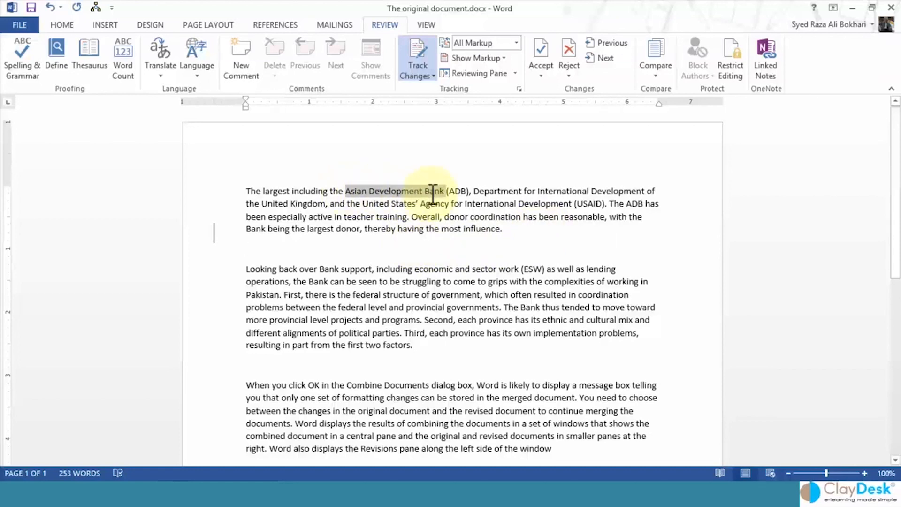
{"action": "key", "text": "ctrl+b"}
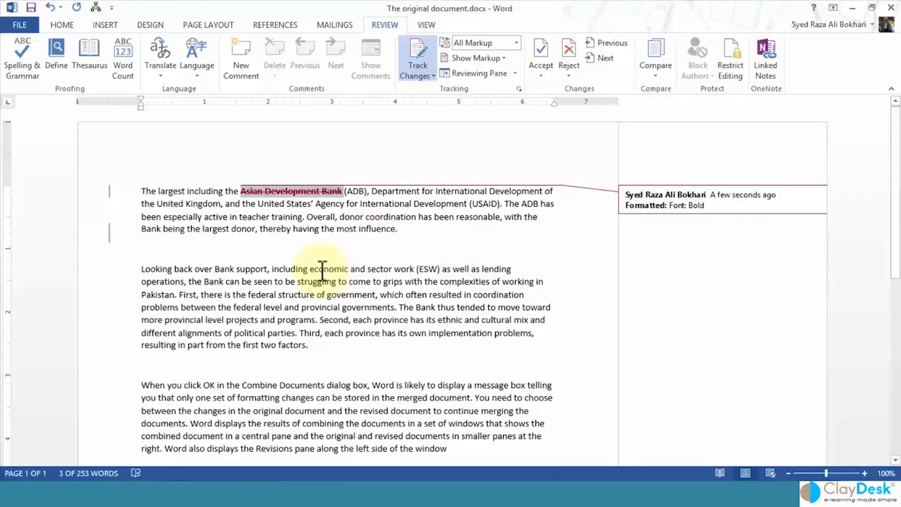
{"action": "left_click_drag", "start_coordinate": [311, 269], "coordinate": [348, 268]}
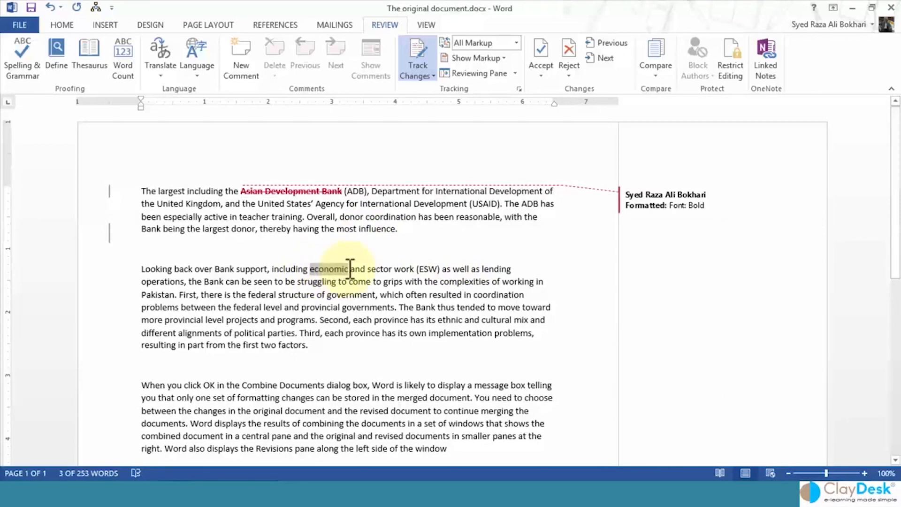
{"action": "key", "text": "ctrl+i"}
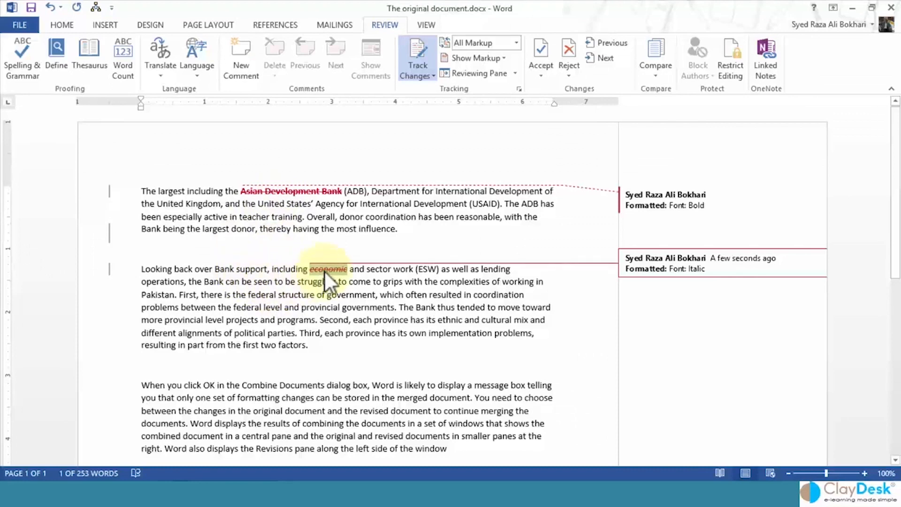
{"action": "left_click", "coordinate": [60, 26]}
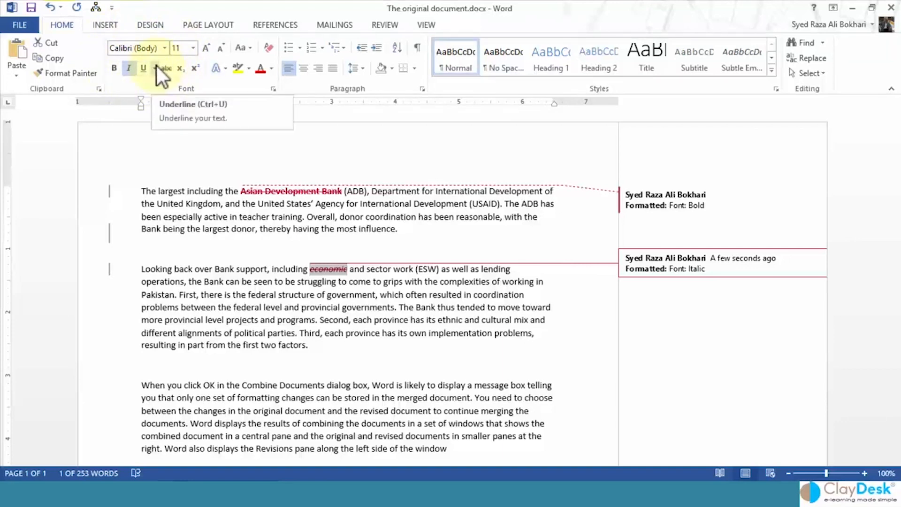
{"action": "left_click", "coordinate": [381, 25]}
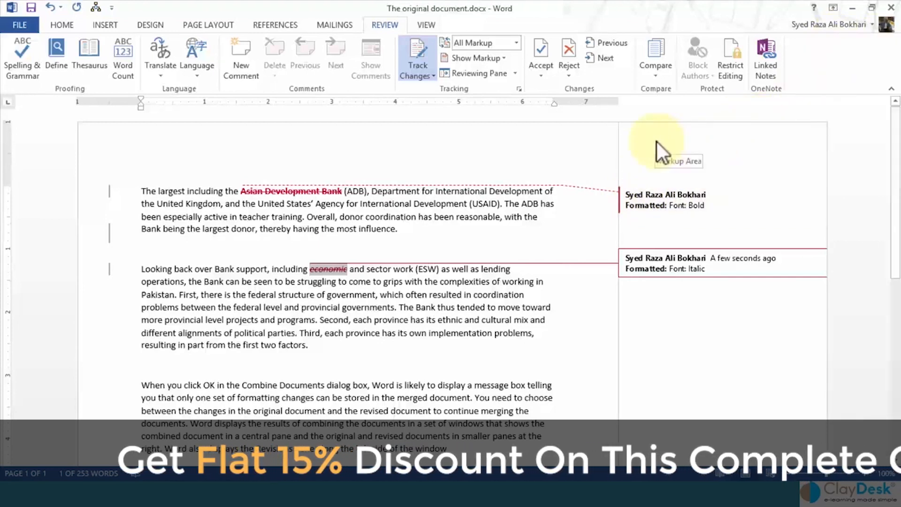
Set the change-tracking user name and initials to always be used regardless of sign in to Office
{"action": "left_click", "coordinate": [518, 89]}
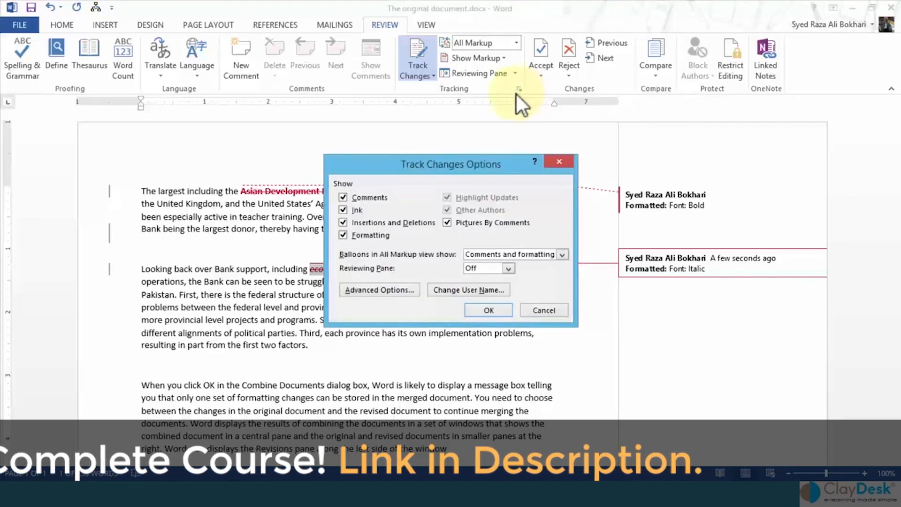
{"action": "left_click", "coordinate": [466, 291]}
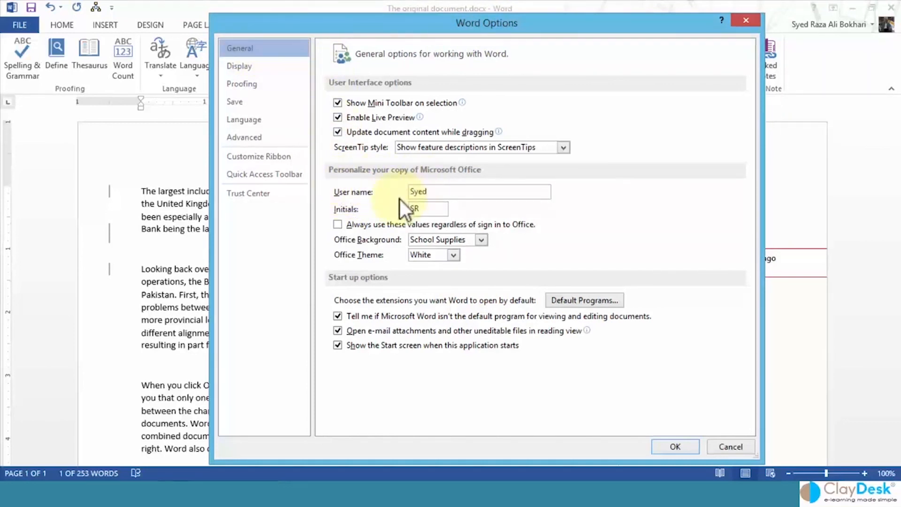
{"action": "left_click_drag", "start_coordinate": [432, 190], "coordinate": [406, 193]}
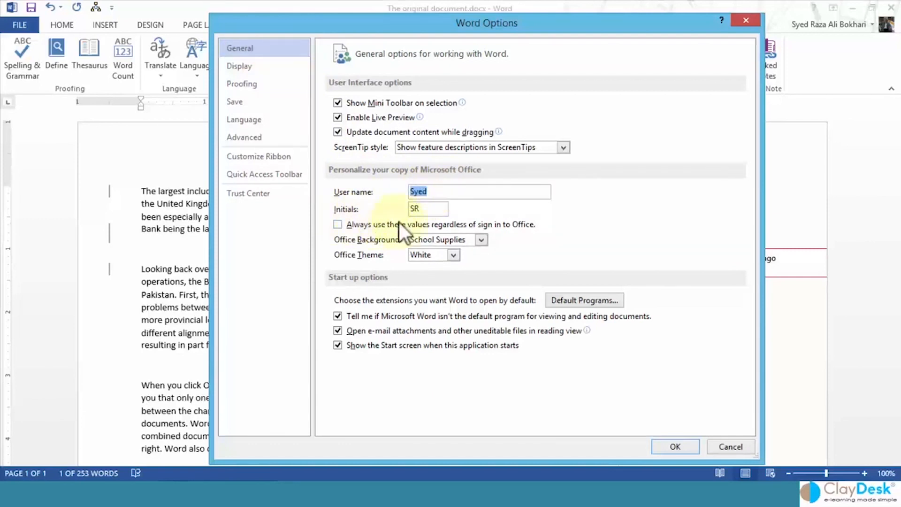
{"action": "left_click", "coordinate": [339, 225]}
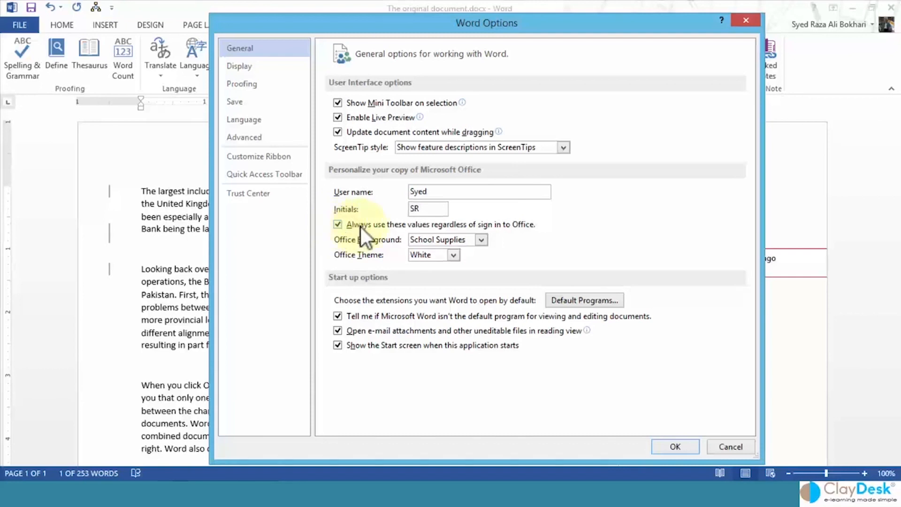
{"action": "left_click_drag", "start_coordinate": [431, 191], "coordinate": [401, 191]}
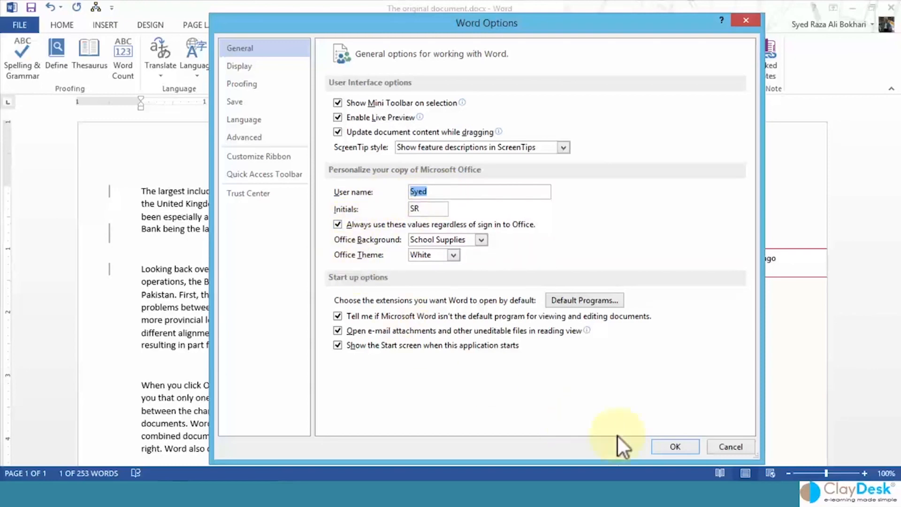
{"action": "left_click", "coordinate": [673, 447]}
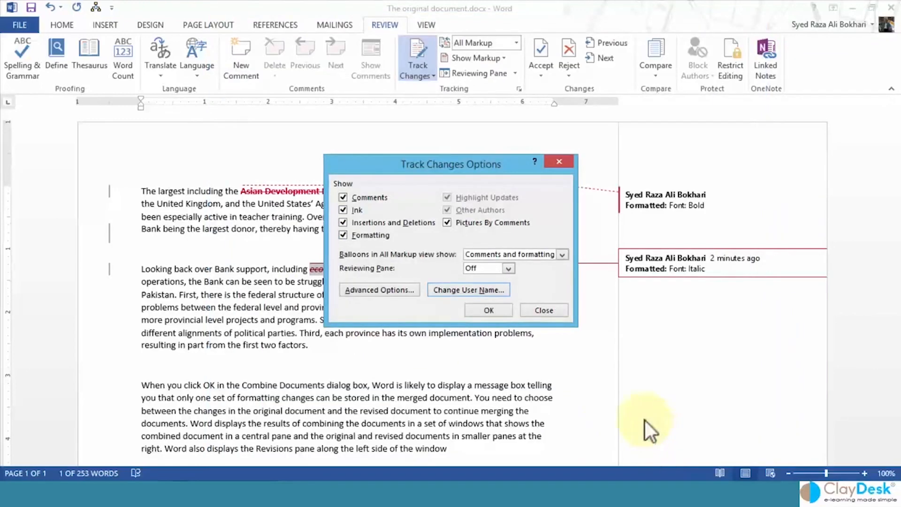
{"action": "left_click", "coordinate": [484, 312]}
Make the word "Bank" bold in the sentence "The Bank thus tended to move" of the second paragraph
{"action": "mouse_move", "coordinate": [415, 308]}
{"action": "left_mouse_down"}
{"action": "mouse_move", "coordinate": [435, 309]}
{"action": "mouse_move", "coordinate": [417, 307]}
{"action": "mouse_move", "coordinate": [427, 313]}
{"action": "left_mouse_up"}
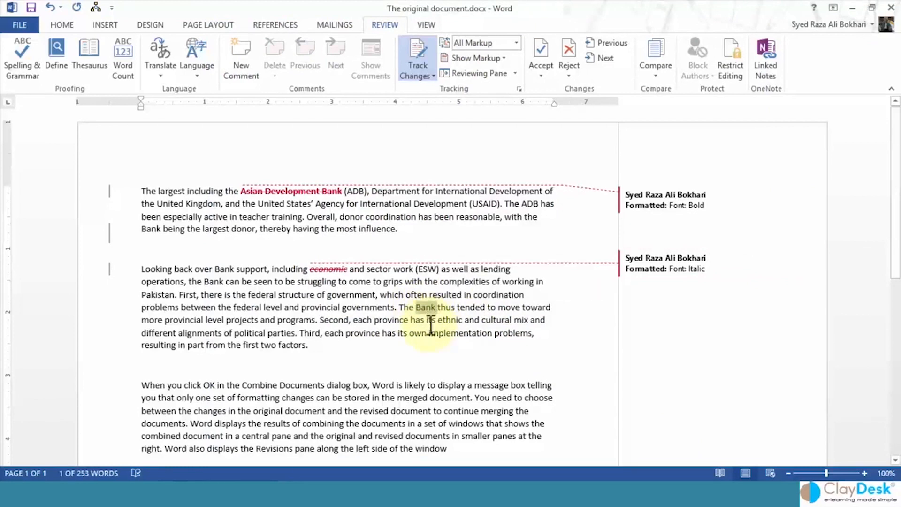
{"action": "key", "text": "ctrl+b"}
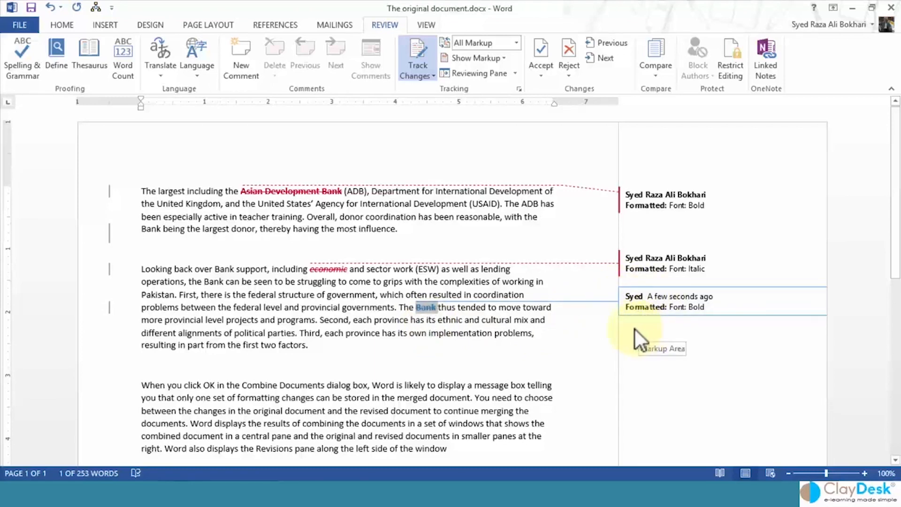
Check the user name settings in the general Word options, cancel, and inspect the tracked change on "Bank"
{"action": "left_click", "coordinate": [17, 24]}
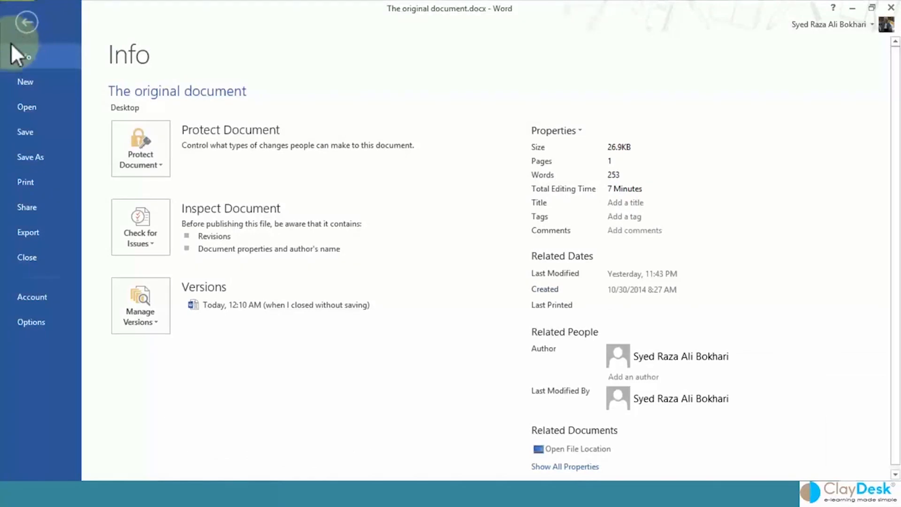
{"action": "left_click", "coordinate": [46, 326]}
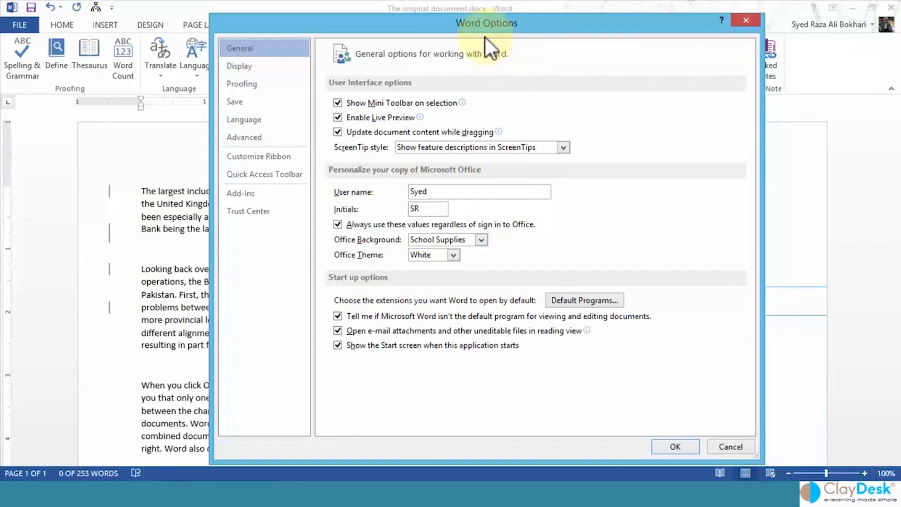
{"action": "left_click", "coordinate": [723, 447]}
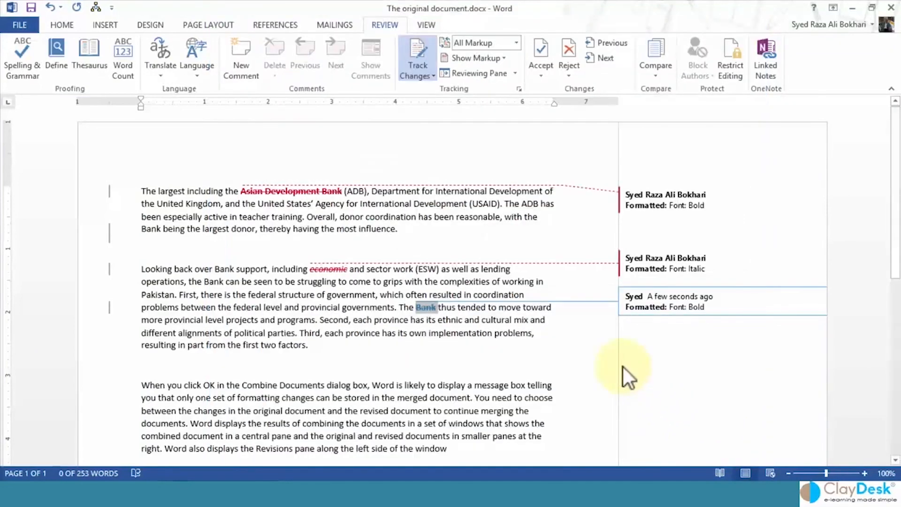
{"action": "left_click", "coordinate": [354, 309]}
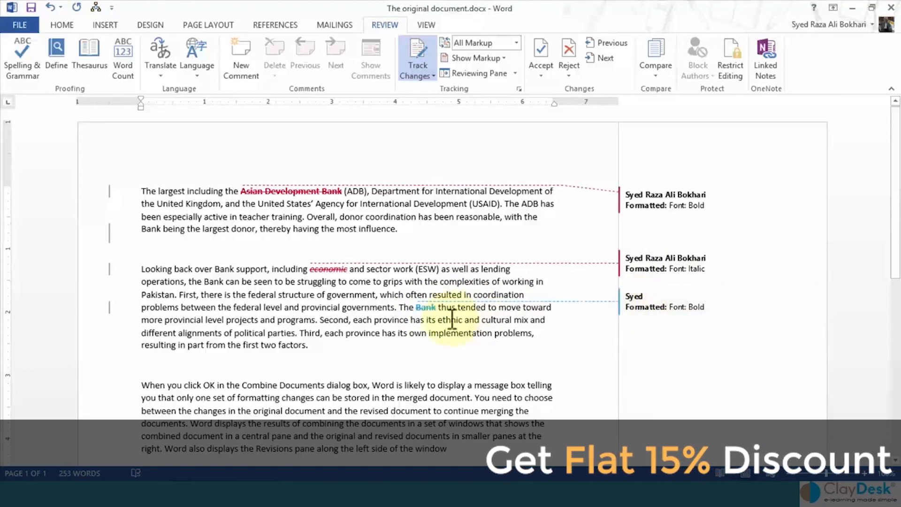
{"action": "mouse_move", "coordinate": [421, 310]}
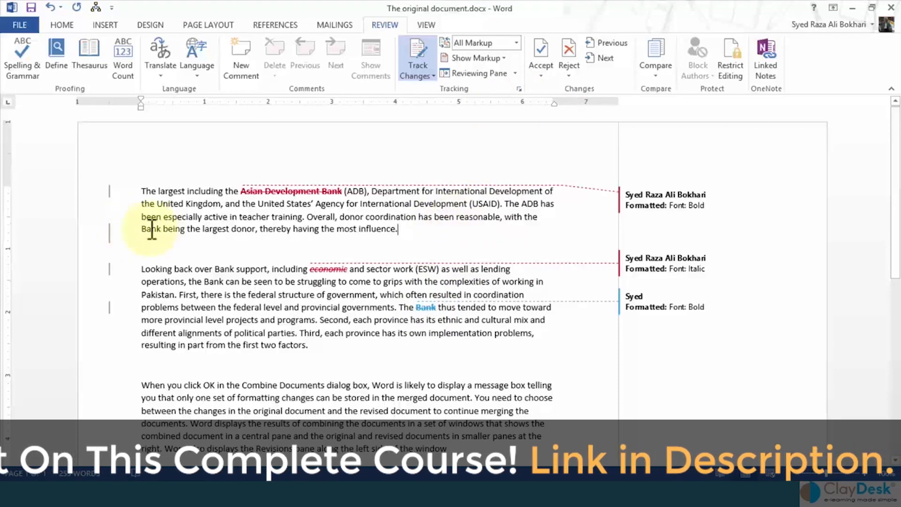
Compare how the tracked edits are displayed in All Markup, Simple Markup and No Markup
{"action": "left_click", "coordinate": [516, 43]}
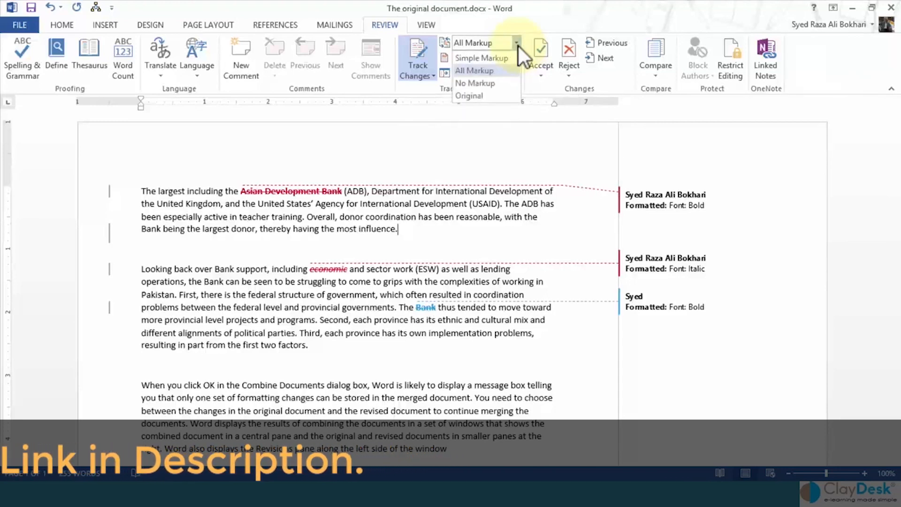
{"action": "left_click", "coordinate": [481, 73]}
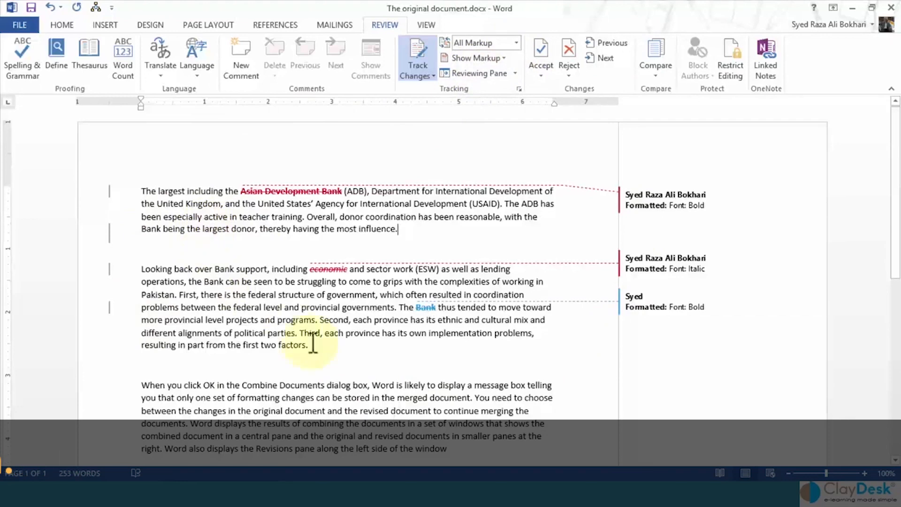
{"action": "left_click", "coordinate": [519, 43]}
{"action": "left_click", "coordinate": [504, 55]}
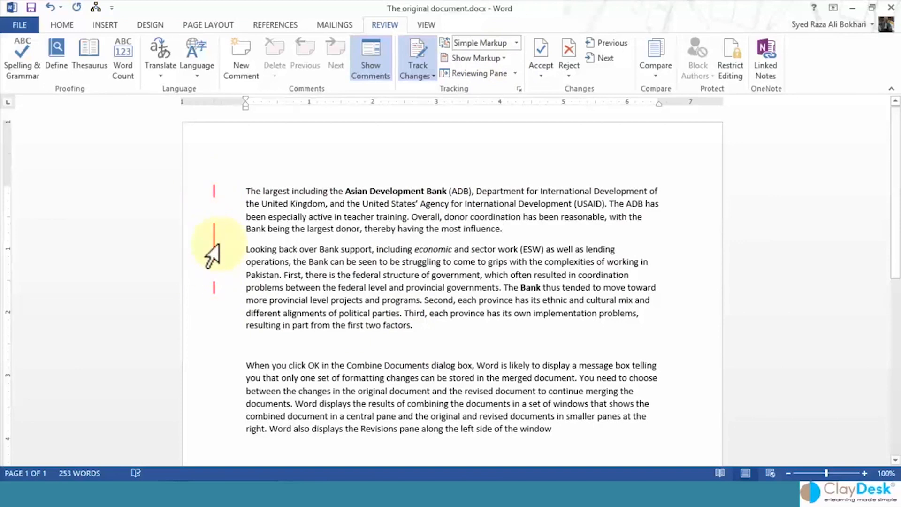
{"action": "left_click", "coordinate": [517, 43]}
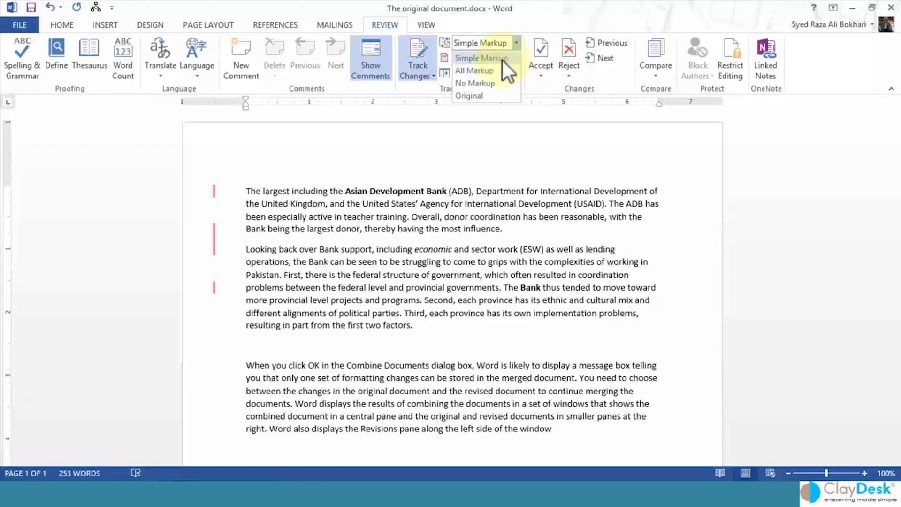
{"action": "left_click", "coordinate": [493, 85]}
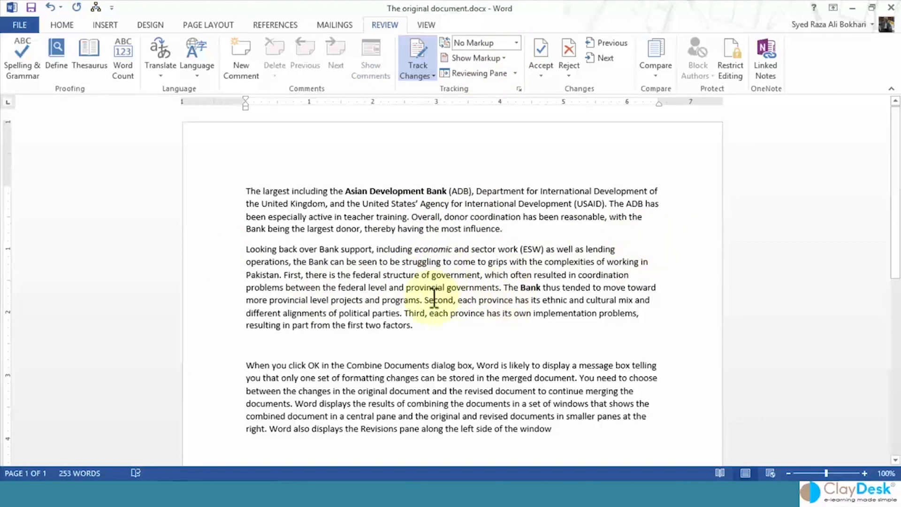
Set the review display to Original to show the document without the tracked edits
{"action": "left_click", "coordinate": [517, 43]}
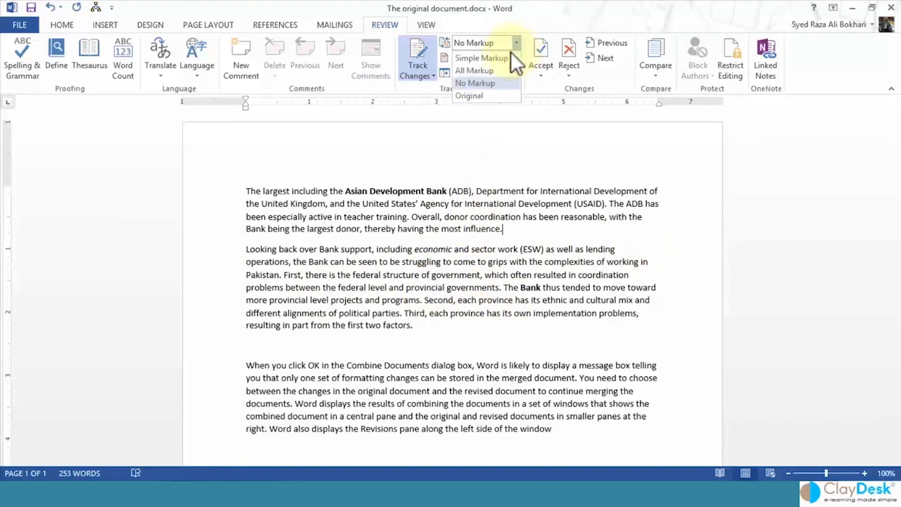
{"action": "left_click", "coordinate": [490, 92]}
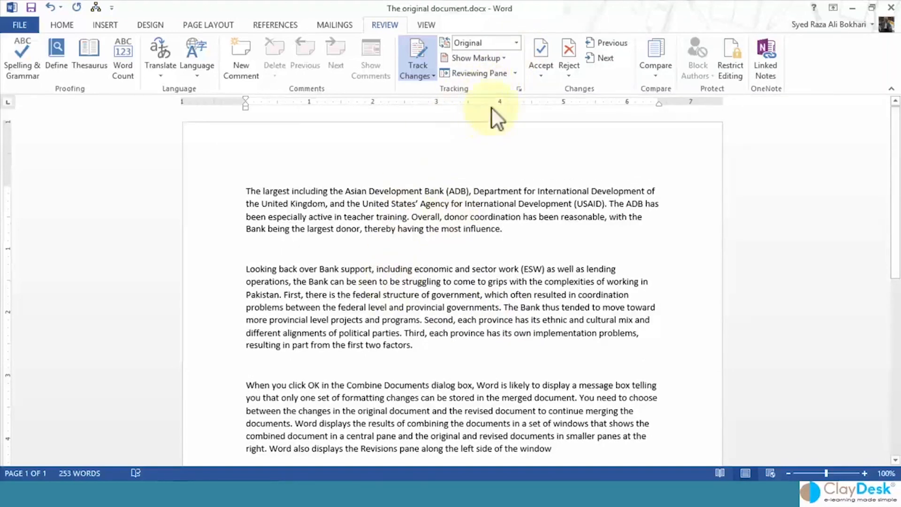
{"action": "left_click", "coordinate": [519, 44]}
{"action": "left_click", "coordinate": [518, 44]}
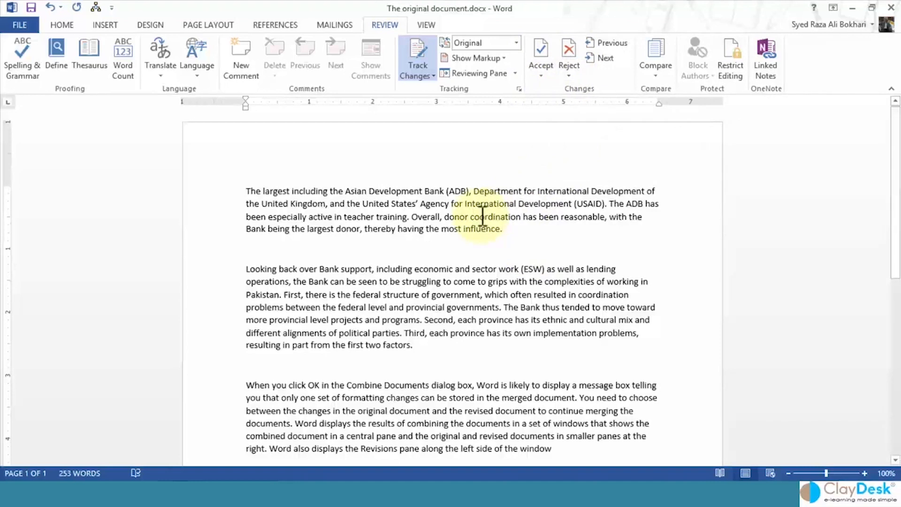
Set the review display to All Markup to show the tracked edits again
{"action": "left_click", "coordinate": [503, 228]}
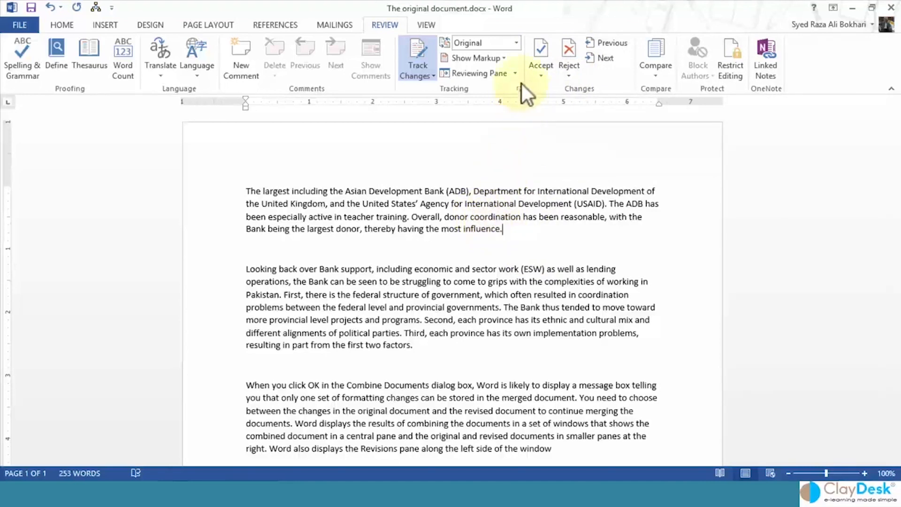
{"action": "left_click", "coordinate": [517, 44]}
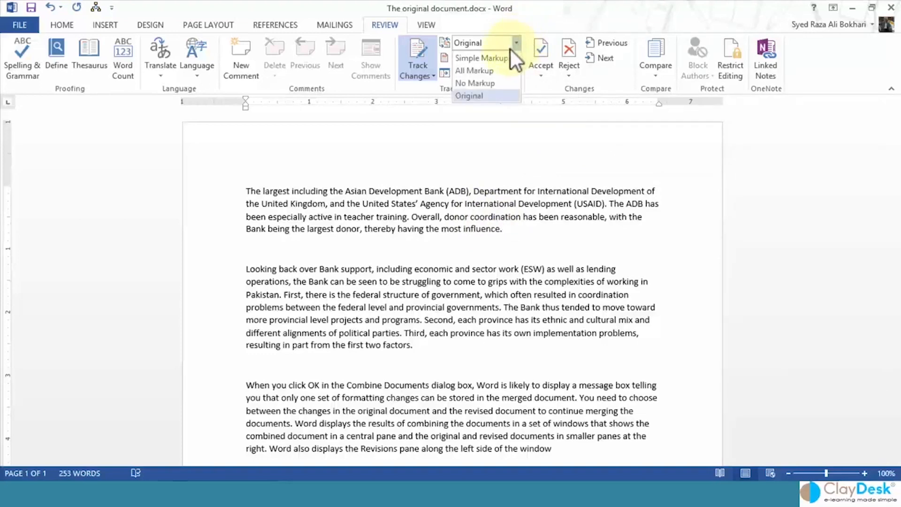
{"action": "left_click", "coordinate": [484, 70]}
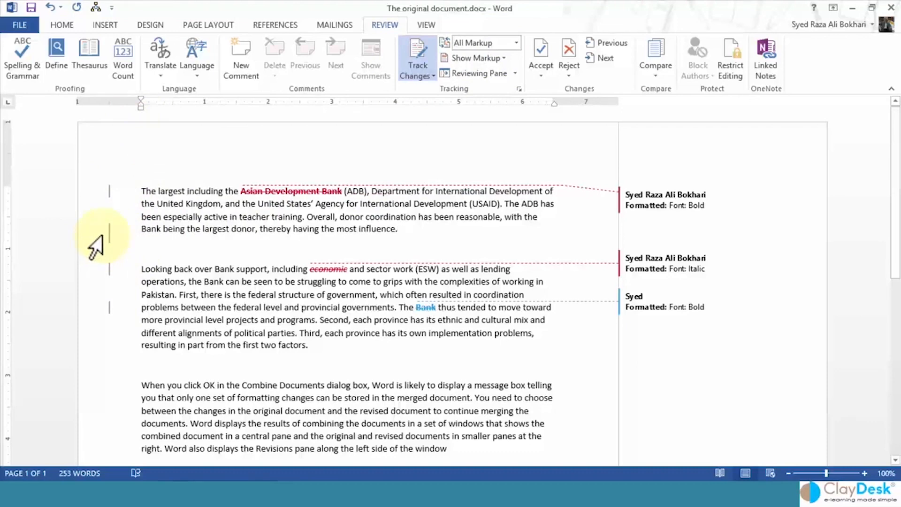
Switch between Simple Markup and All Markup using the change bar beside the first paragraph
{"action": "left_click", "coordinate": [102, 235]}
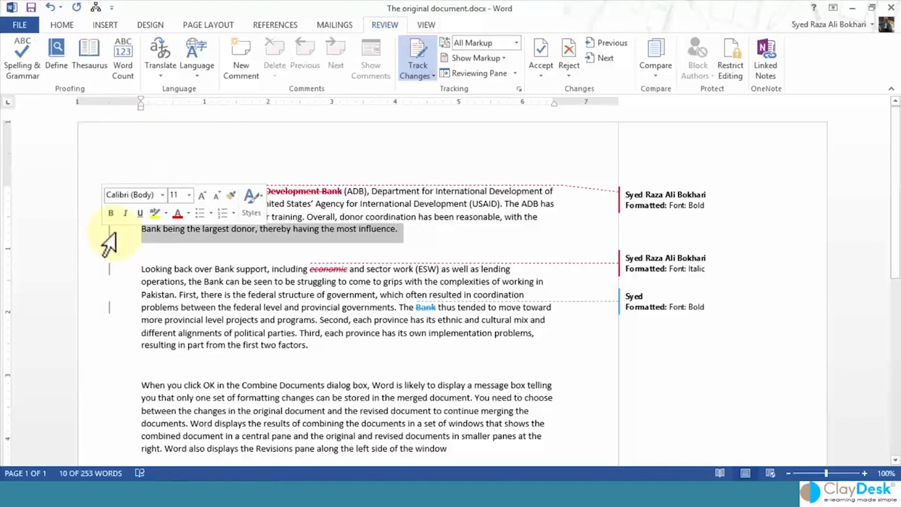
{"action": "left_click", "coordinate": [111, 234]}
{"action": "left_click", "coordinate": [275, 230]}
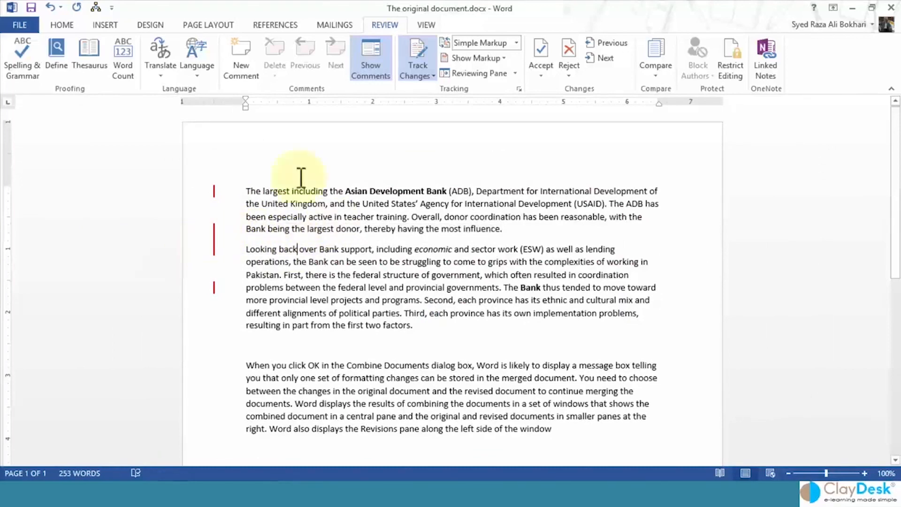
{"action": "left_click", "coordinate": [215, 243]}
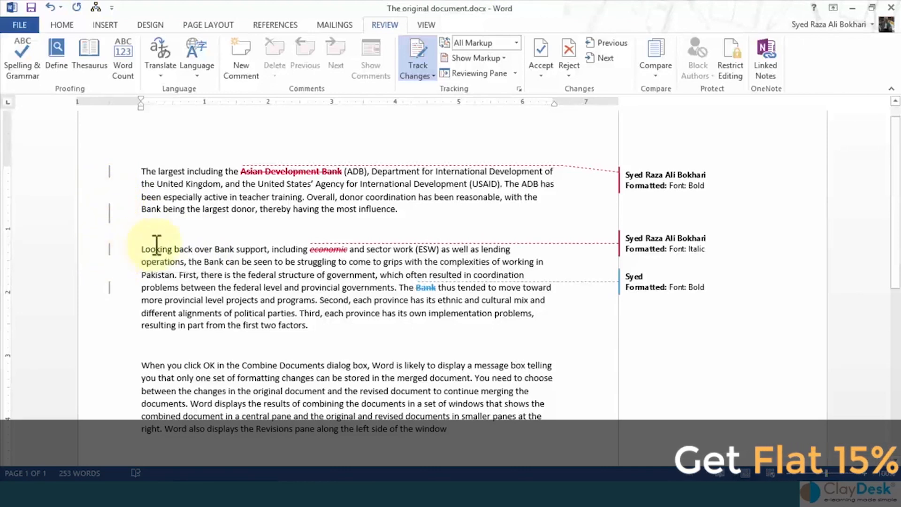
Set Changed lines to Right border in the advanced Track Changes options, and try the relocated change bars by switching markup views
{"action": "left_click", "coordinate": [520, 88]}
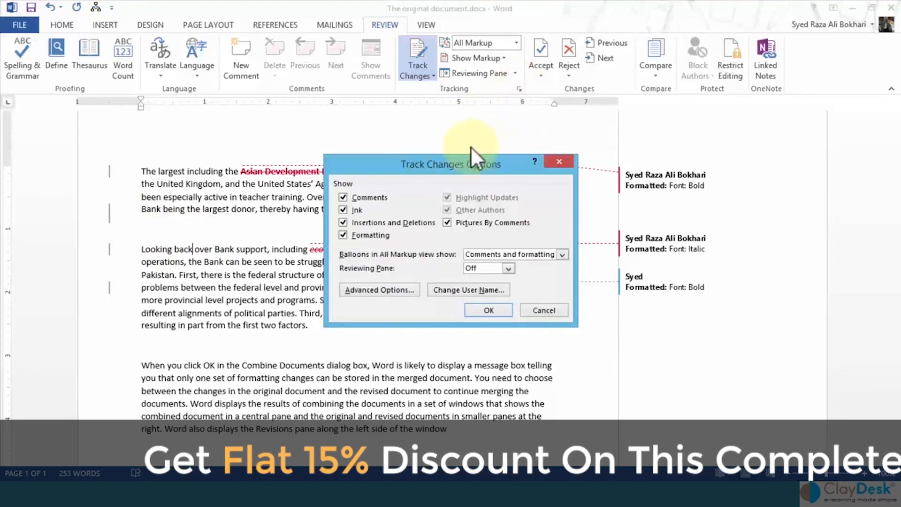
{"action": "left_click", "coordinate": [375, 292]}
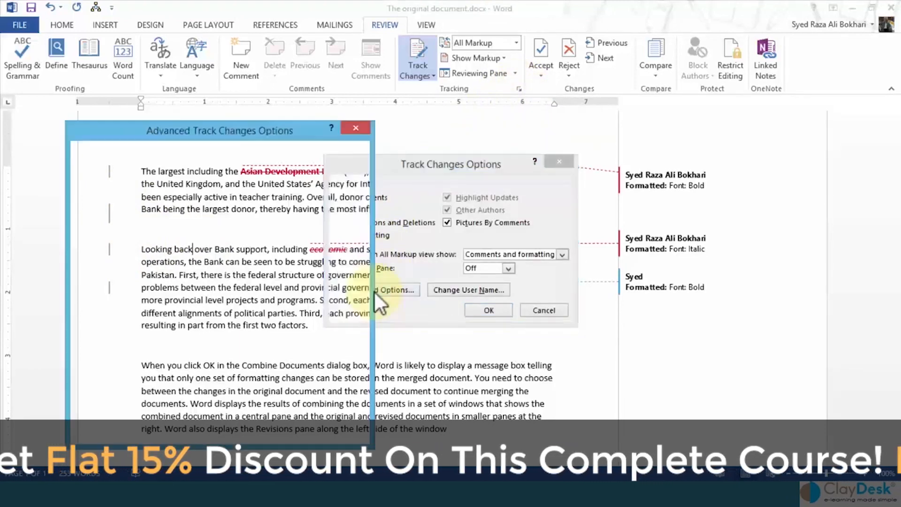
{"action": "left_click_drag", "start_coordinate": [235, 126], "coordinate": [425, 105]}
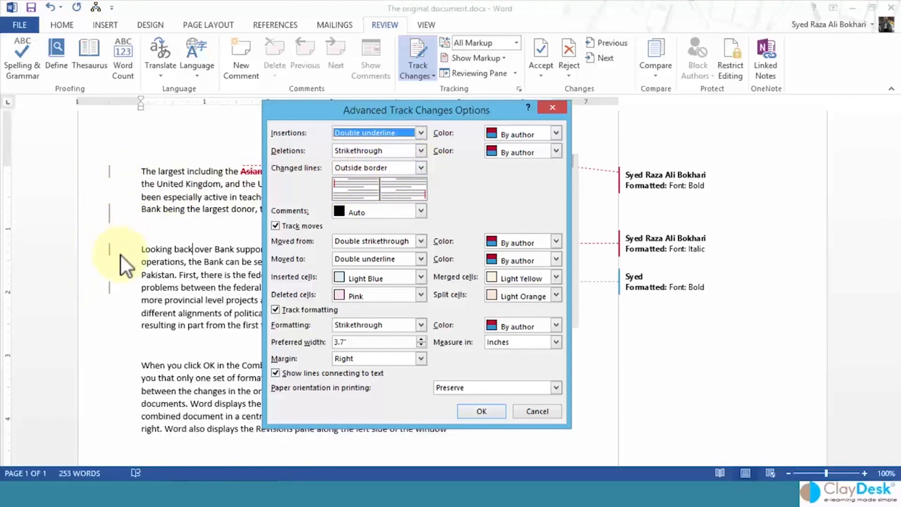
{"action": "left_click", "coordinate": [421, 168]}
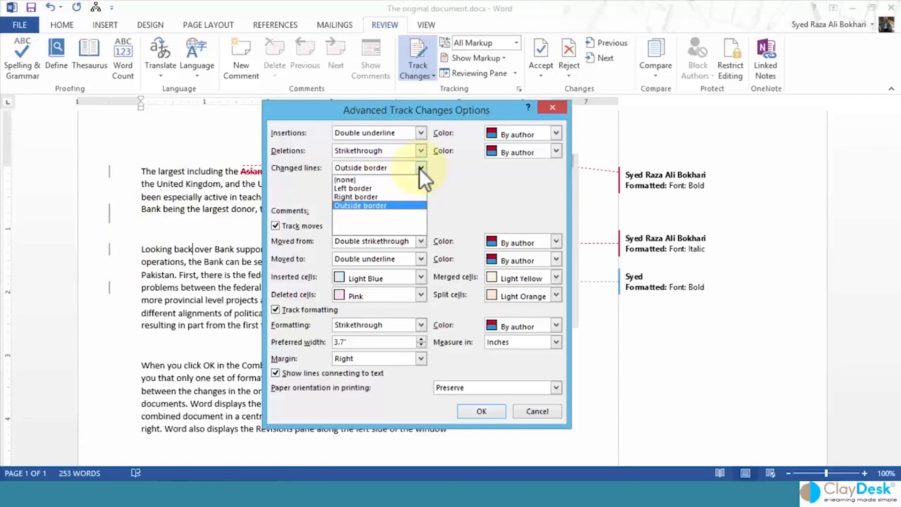
{"action": "left_click", "coordinate": [396, 199]}
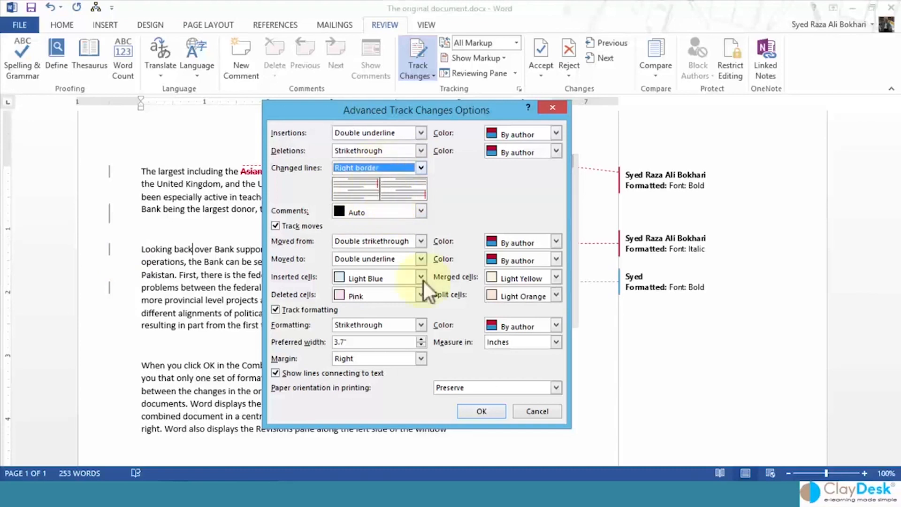
{"action": "left_click", "coordinate": [469, 407]}
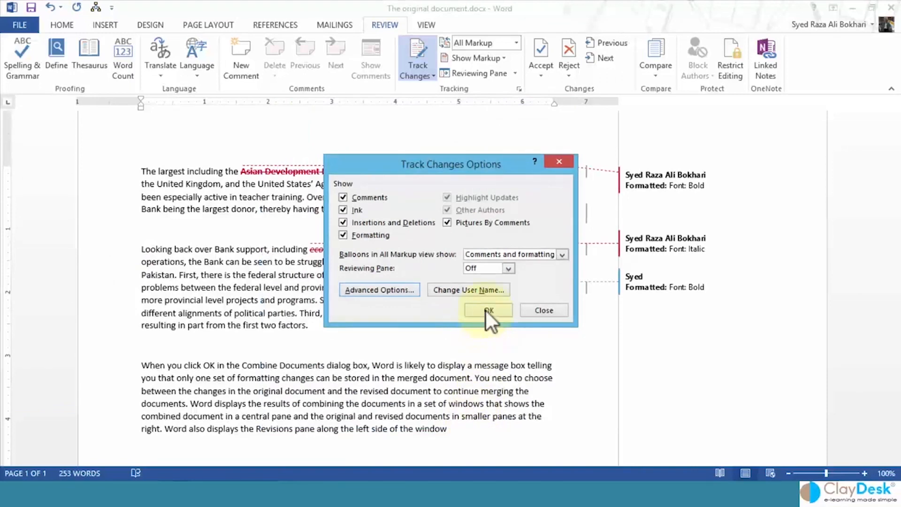
{"action": "left_click", "coordinate": [488, 310]}
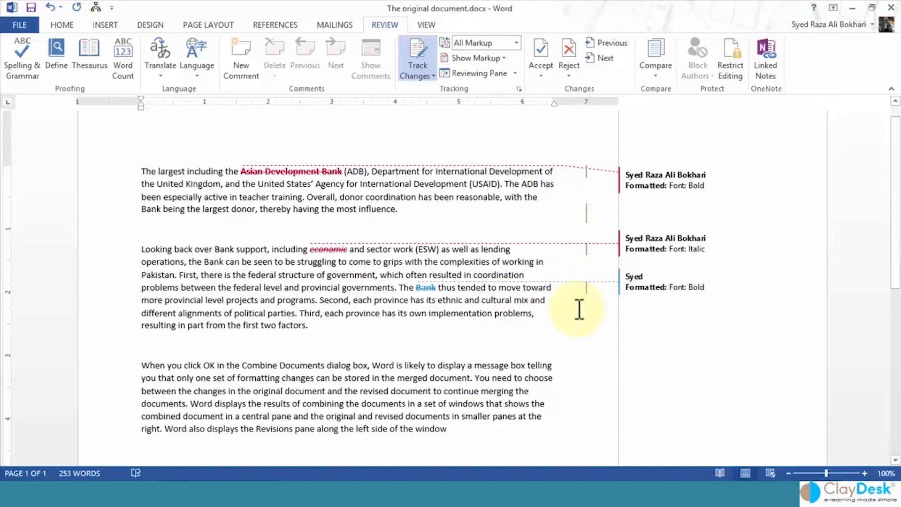
{"action": "left_click", "coordinate": [588, 216]}
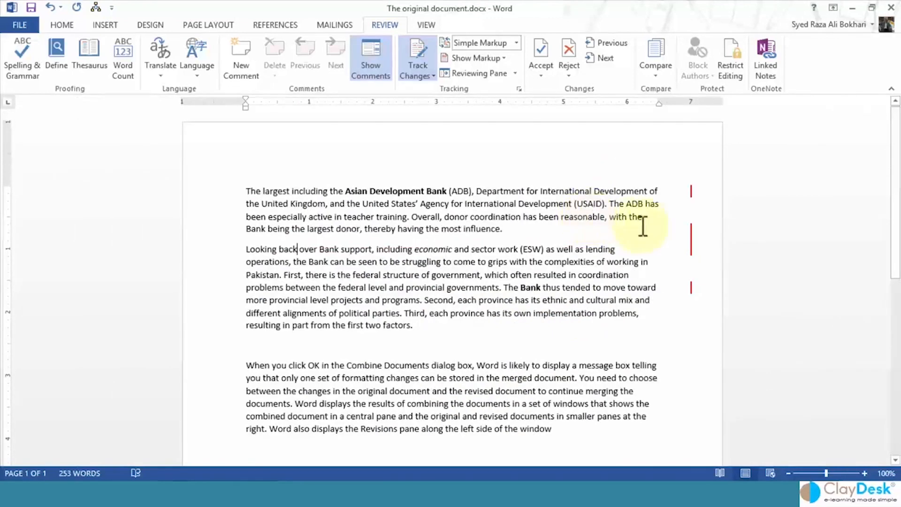
{"action": "left_click", "coordinate": [692, 239]}
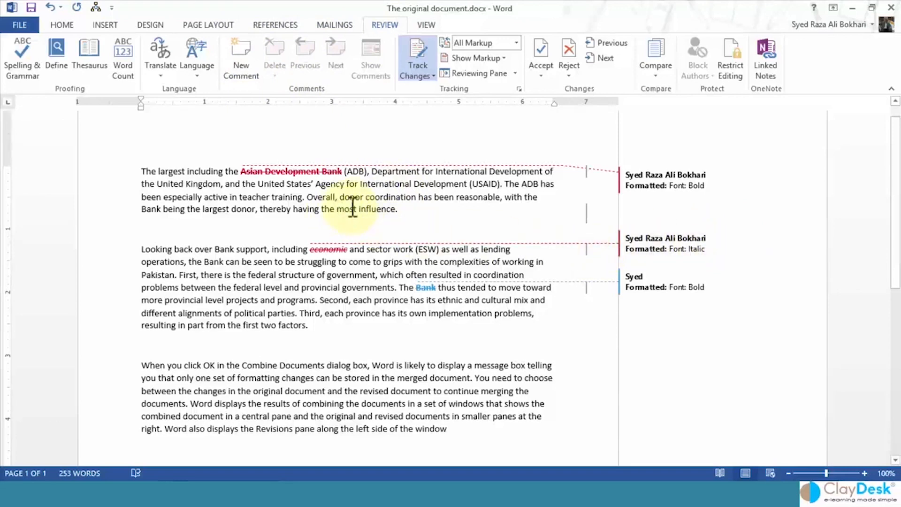
Insert a new comment on the word "problems" in the second paragraph
{"action": "left_click_drag", "start_coordinate": [429, 315], "coordinate": [514, 316]}
{"action": "left_click", "coordinate": [530, 313]}
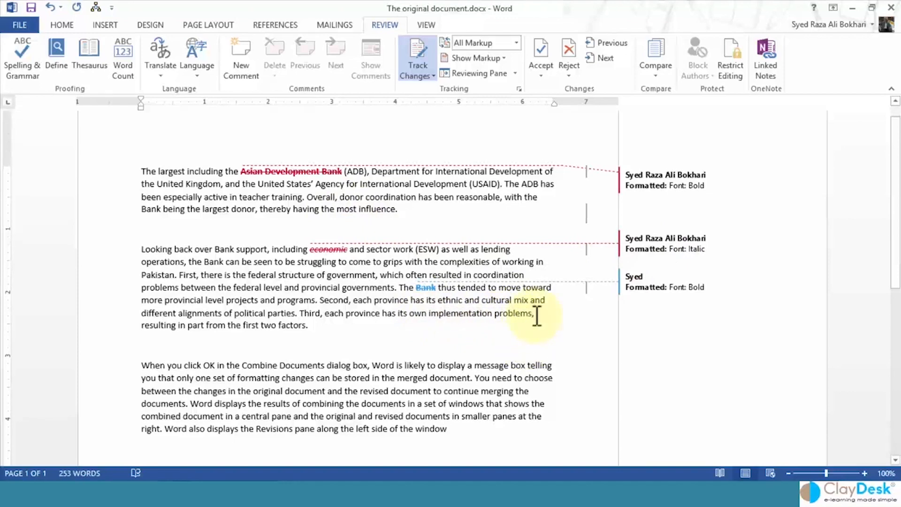
{"action": "left_click", "coordinate": [243, 66]}
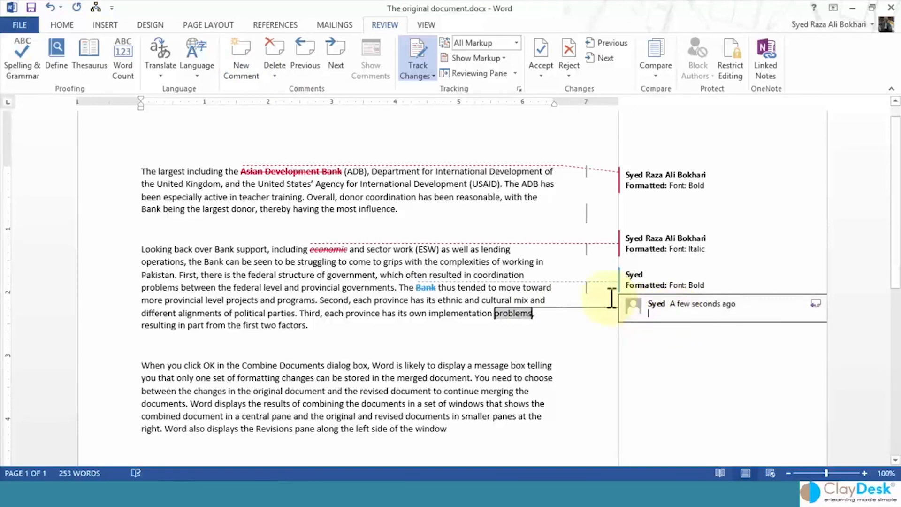
{"action": "mouse_move", "coordinate": [633, 301]}
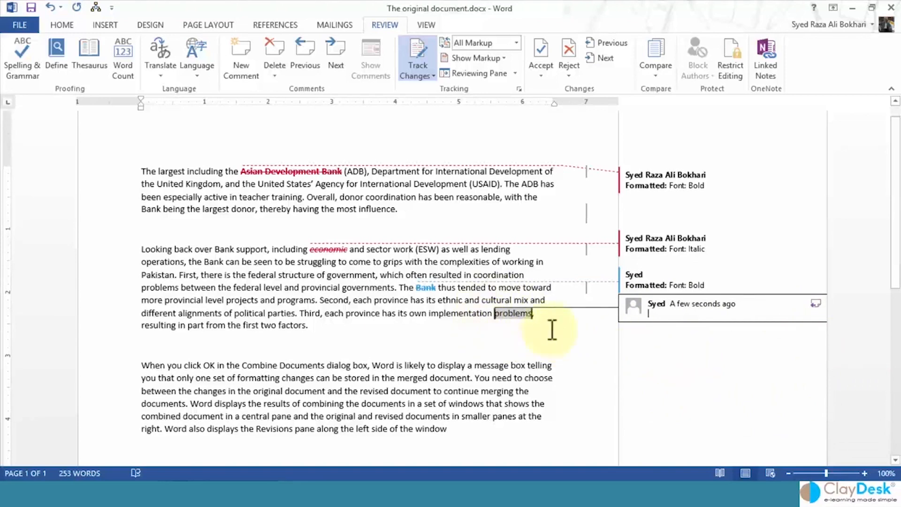
{"action": "mouse_move", "coordinate": [505, 313]}
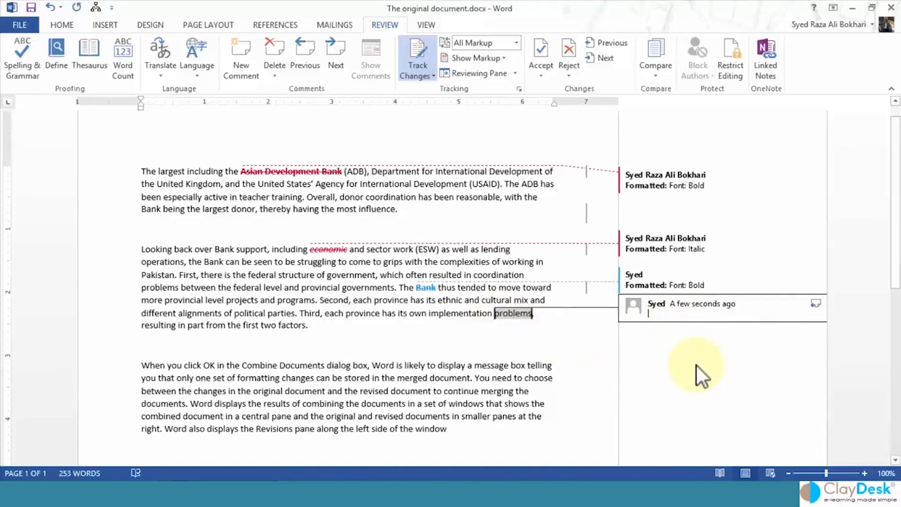
Write "Please make this bold" as the text of the comment on "problems"
{"action": "type", "text": "Ple"}
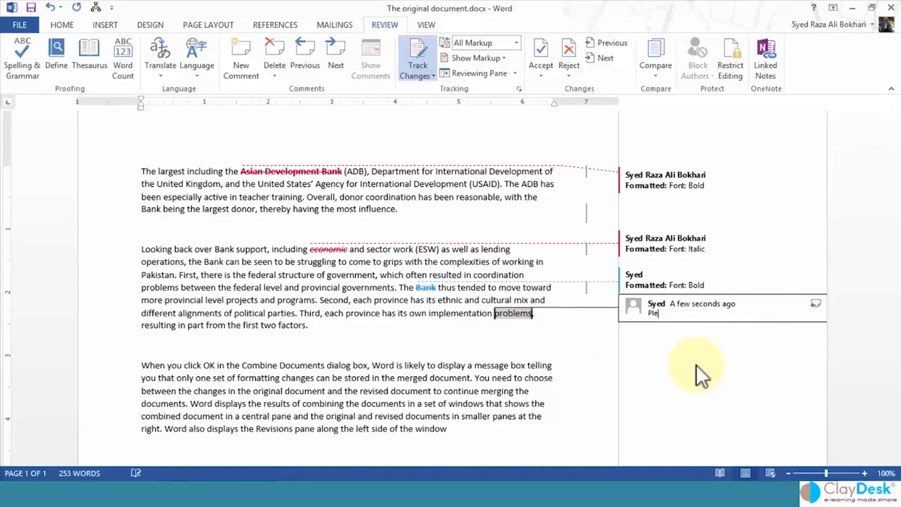
{"action": "type", "text": "ase make this bo"}
{"action": "type", "text": "lb"}
{"action": "key", "text": "BackSpace"}
{"action": "key", "text": "BackSpace"}
{"action": "type", "text": "ld"}
{"action": "key", "text": "Return"}
{"action": "left_click", "coordinate": [485, 342]}
{"action": "left_click", "coordinate": [727, 319]}
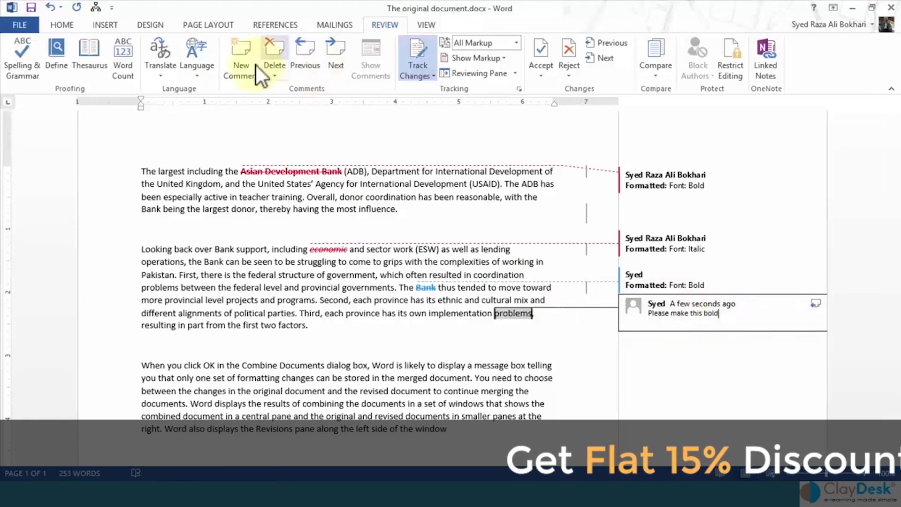
Add the reply "Also make this italic" to the comment on "problems" and inspect the reply in the markup area
{"action": "left_click", "coordinate": [239, 67]}
{"action": "type", "text": "Also make this italic"}
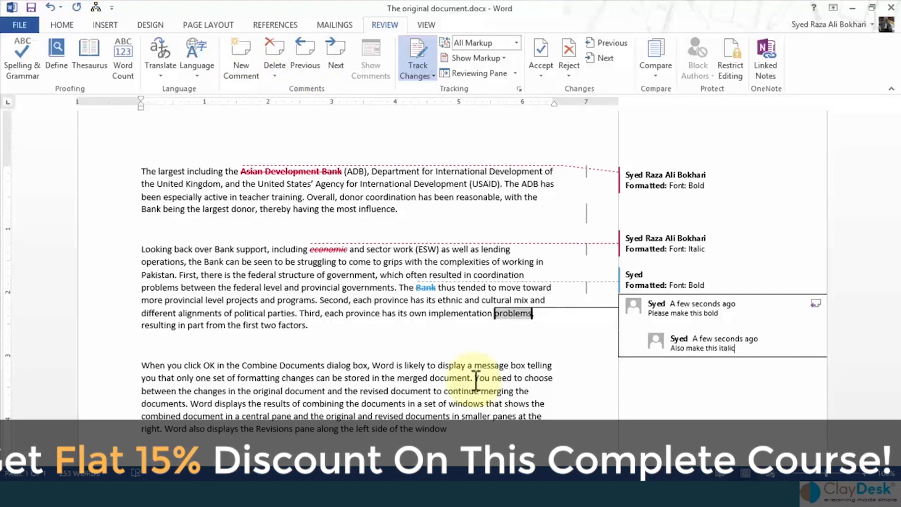
{"action": "left_click", "coordinate": [486, 353]}
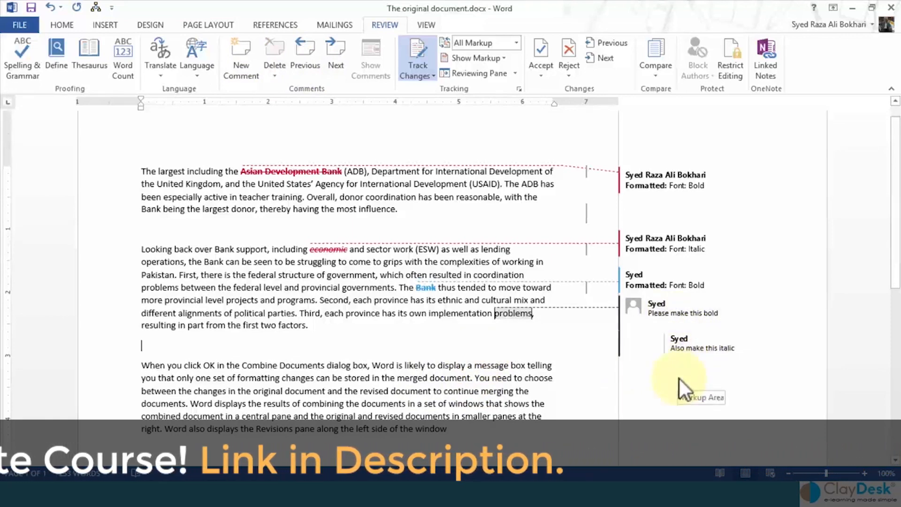
{"action": "left_click", "coordinate": [649, 344]}
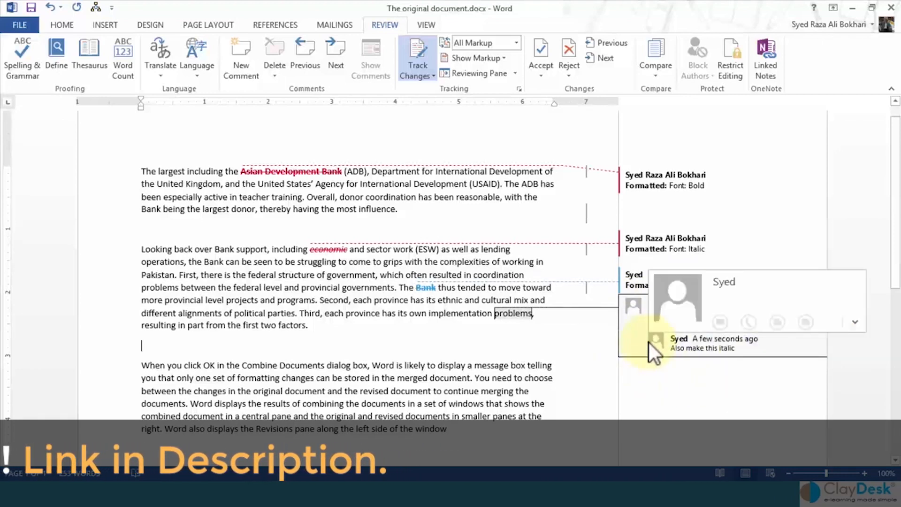
{"action": "left_click", "coordinate": [418, 345]}
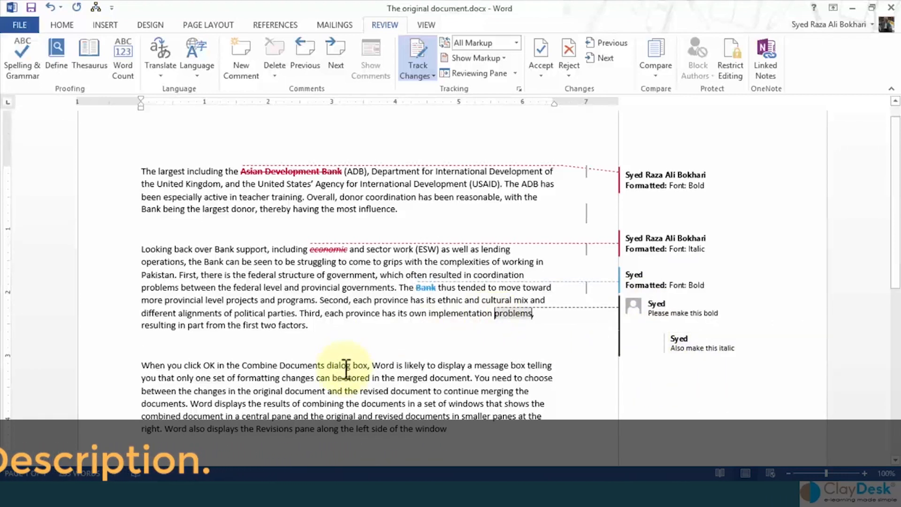
View the document's revisions in the vertical and horizontal Reviewing Pane, and close the pane
{"action": "left_click", "coordinate": [518, 76]}
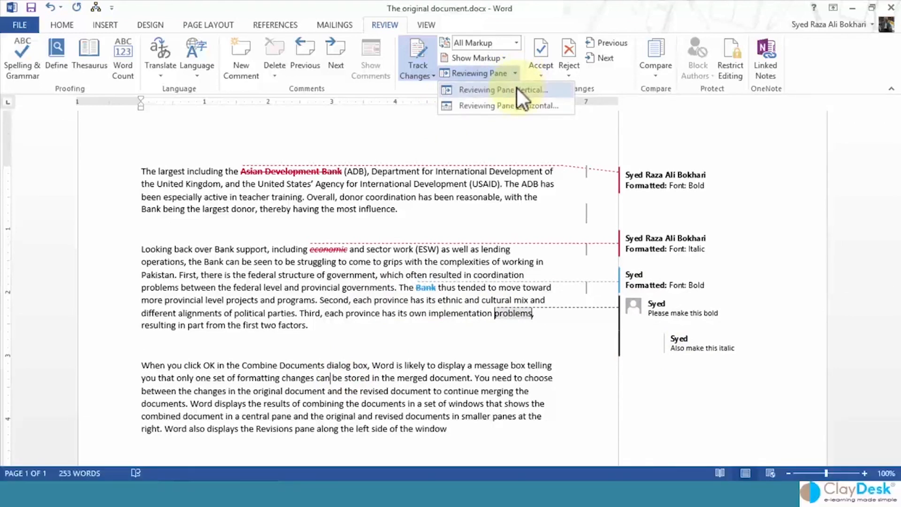
{"action": "left_click", "coordinate": [484, 93]}
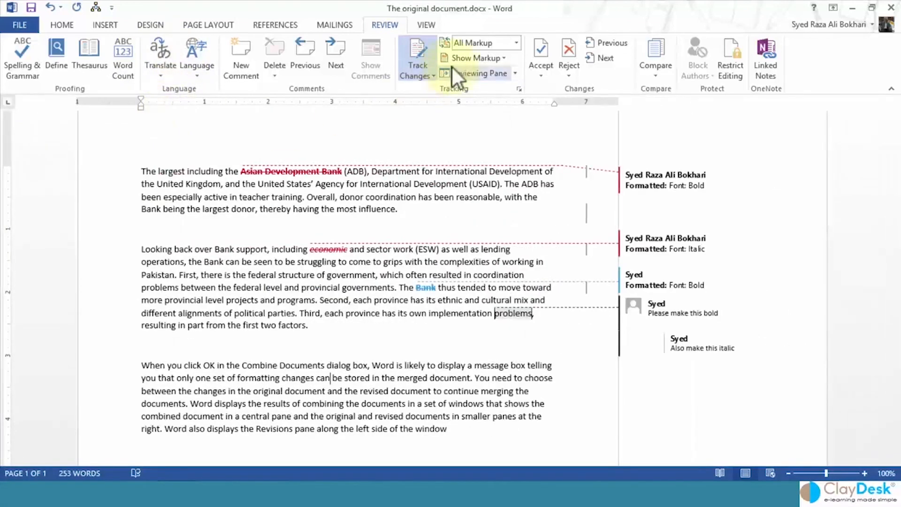
{"action": "left_click", "coordinate": [515, 75]}
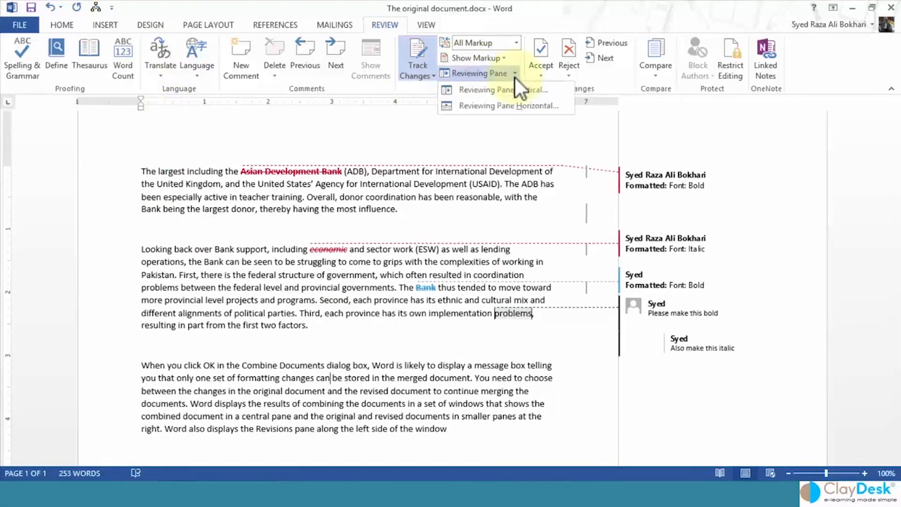
{"action": "left_click", "coordinate": [488, 105]}
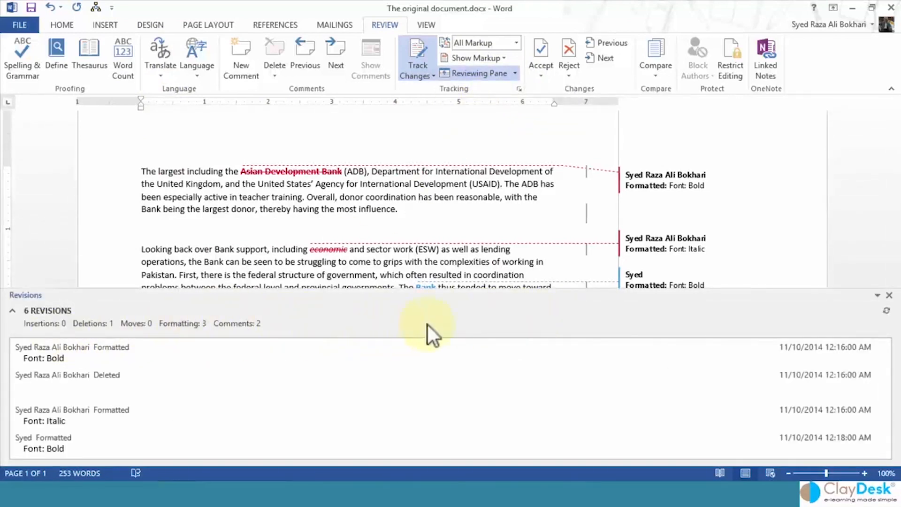
{"action": "left_click", "coordinate": [889, 295]}
Hide comments from the markup through the Track Changes options
{"action": "left_click", "coordinate": [519, 89]}
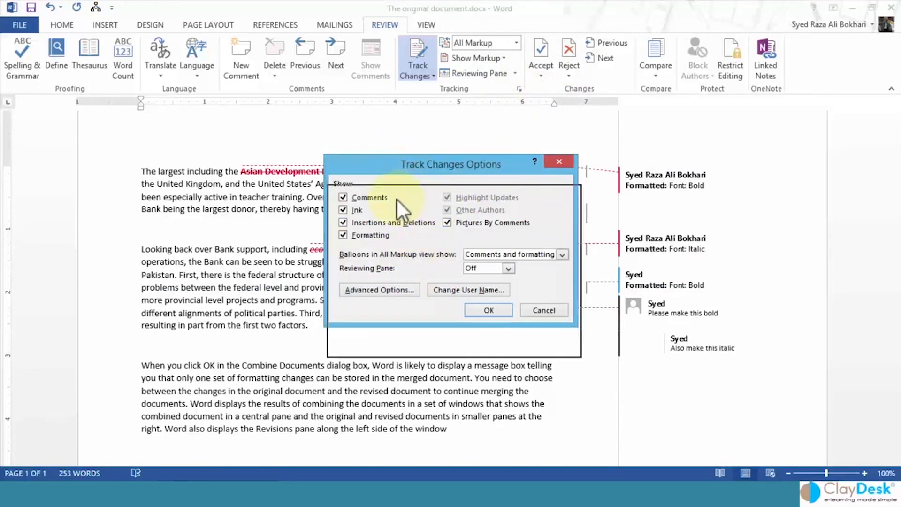
{"action": "left_click_drag", "start_coordinate": [342, 244], "coordinate": [342, 243]}
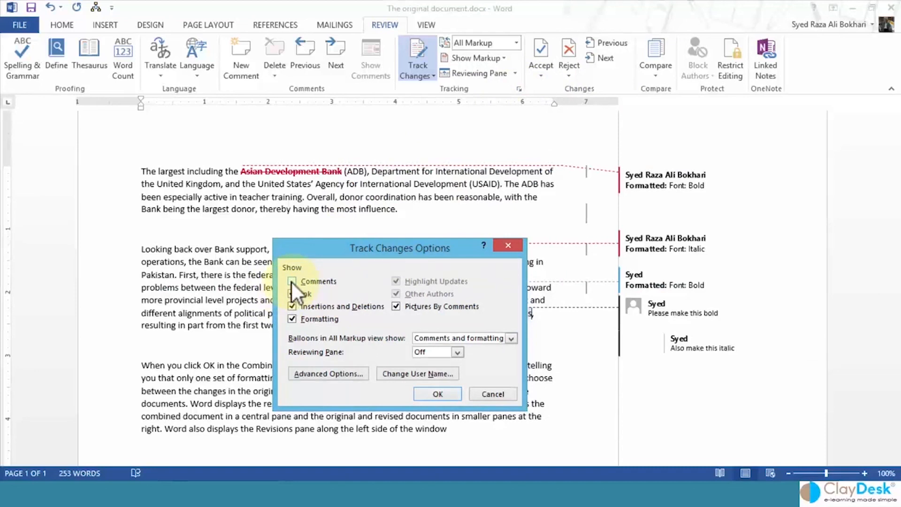
{"action": "left_click", "coordinate": [449, 389]}
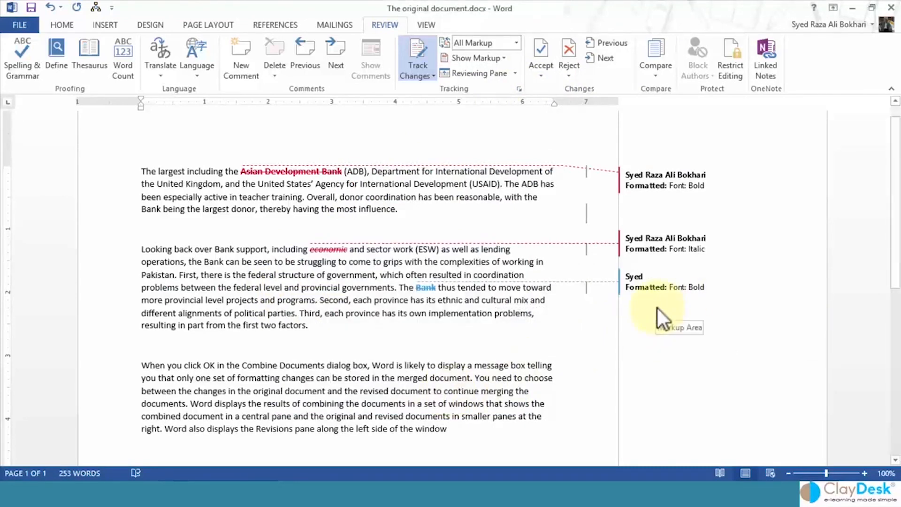
Show comments again in the Track Changes options and set the mark for deletions to #
{"action": "left_click", "coordinate": [519, 88]}
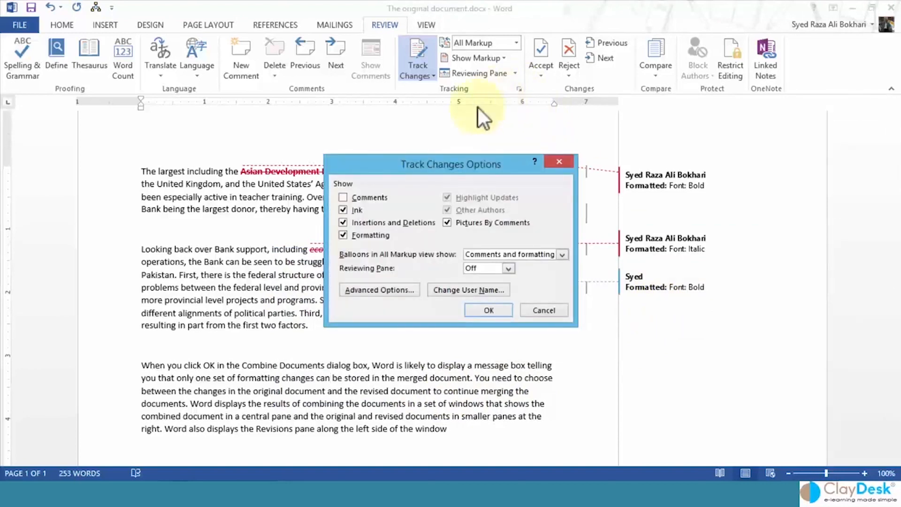
{"action": "left_click", "coordinate": [380, 196]}
{"action": "left_click", "coordinate": [393, 292]}
{"action": "left_click_drag", "start_coordinate": [368, 109], "coordinate": [304, 92]}
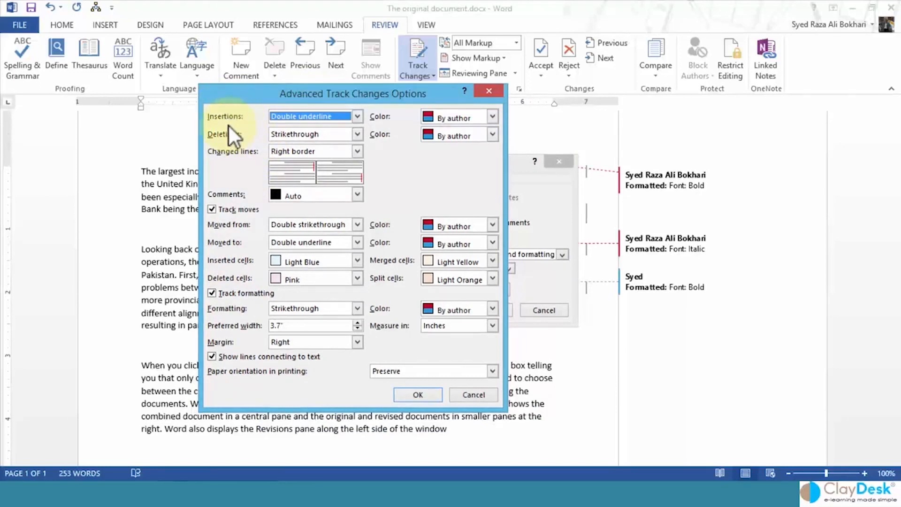
{"action": "left_click_drag", "start_coordinate": [242, 94], "coordinate": [399, 161]}
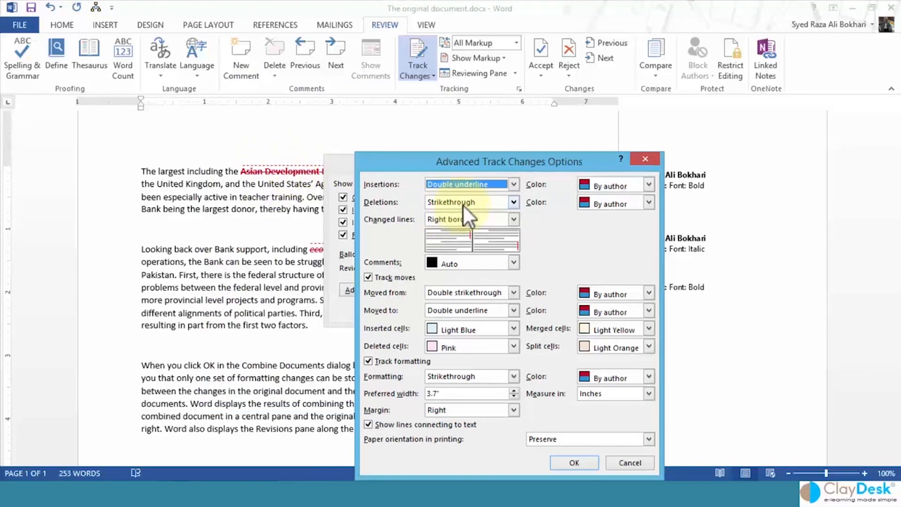
{"action": "left_click", "coordinate": [514, 202]}
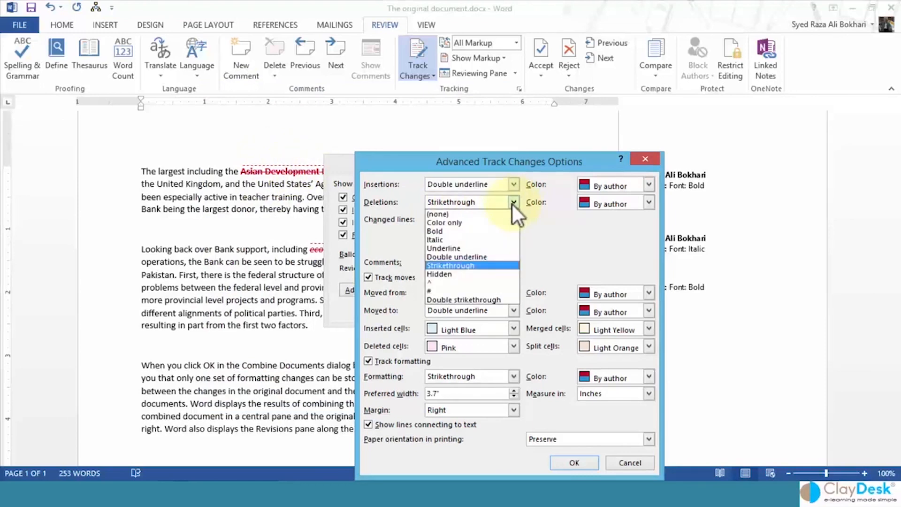
{"action": "left_click", "coordinate": [446, 291]}
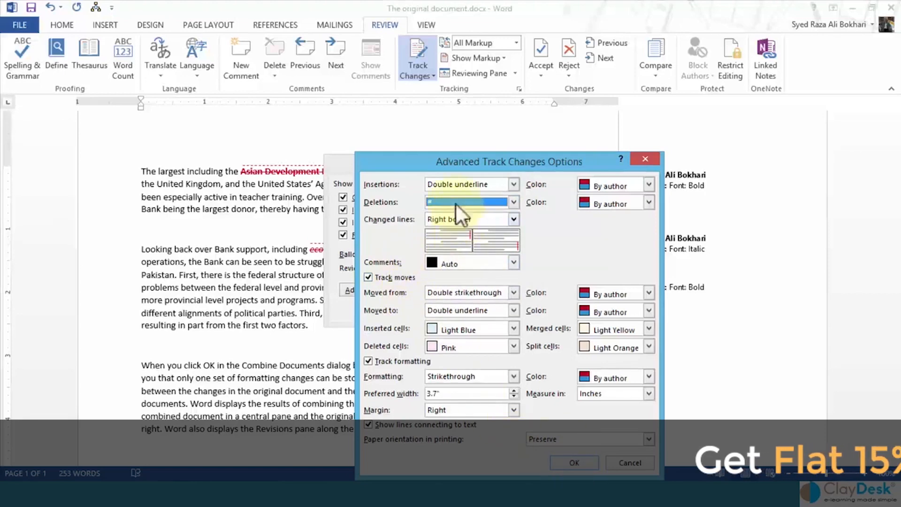
{"action": "left_click", "coordinate": [574, 462]}
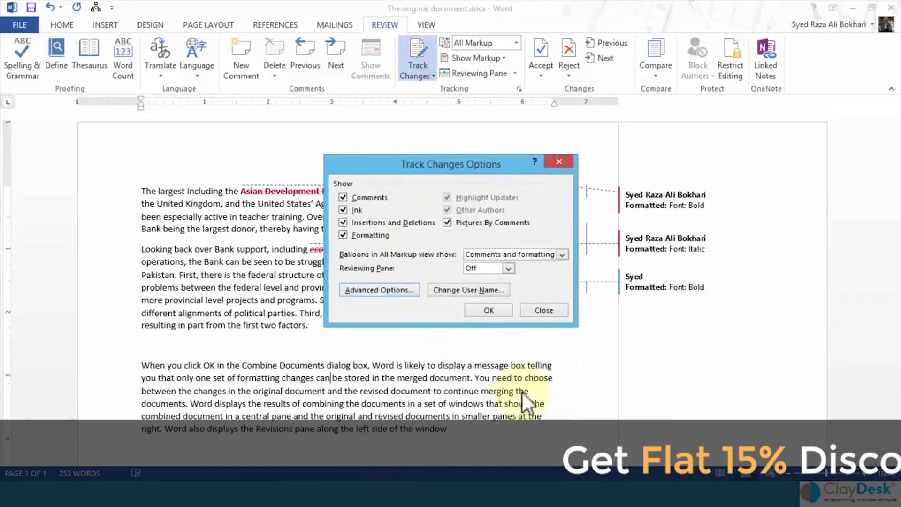
{"action": "left_click", "coordinate": [486, 312]}
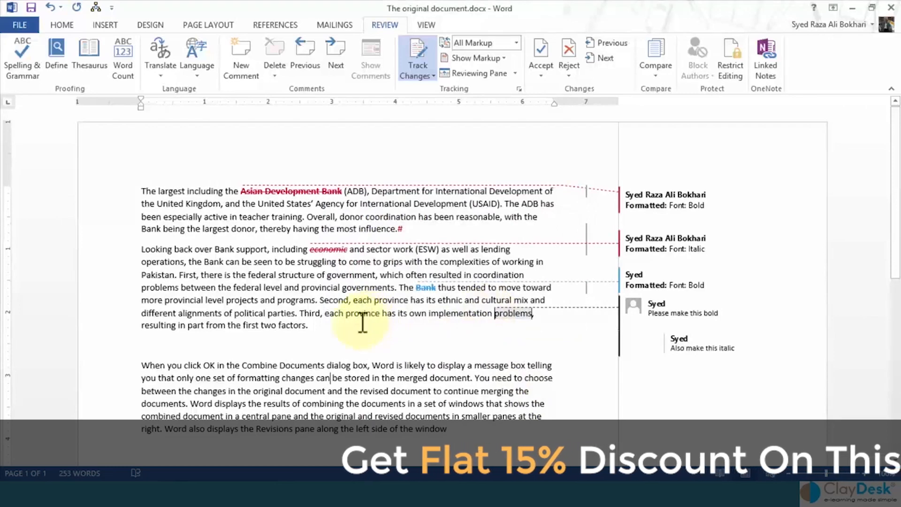
Delete "Combine Documents" from the first line of the third paragraph as a tracked change and inspect its deletion mark
{"action": "left_click_drag", "start_coordinate": [243, 366], "coordinate": [325, 367]}
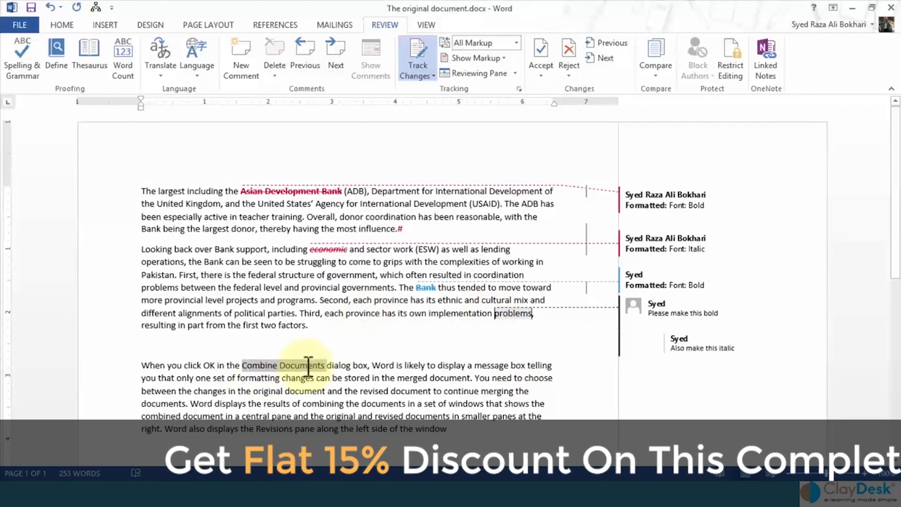
{"action": "key", "text": "Delete"}
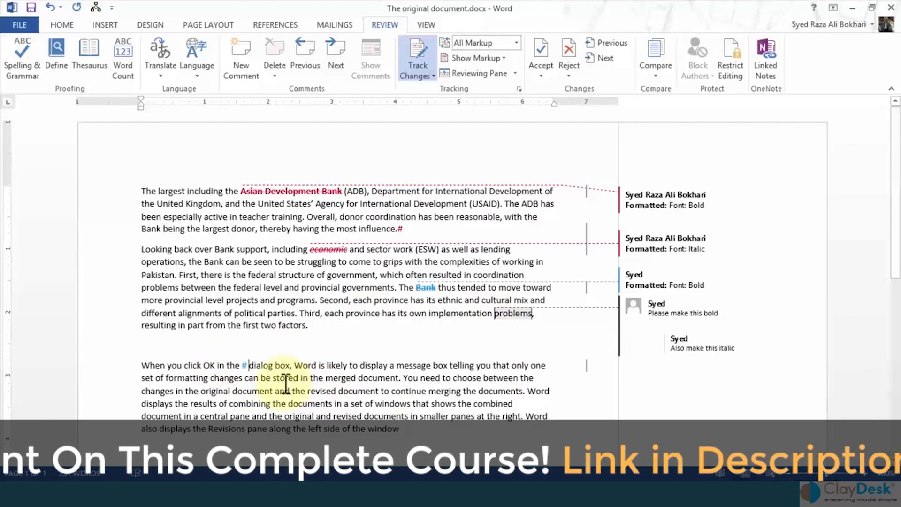
{"action": "mouse_move", "coordinate": [244, 366]}
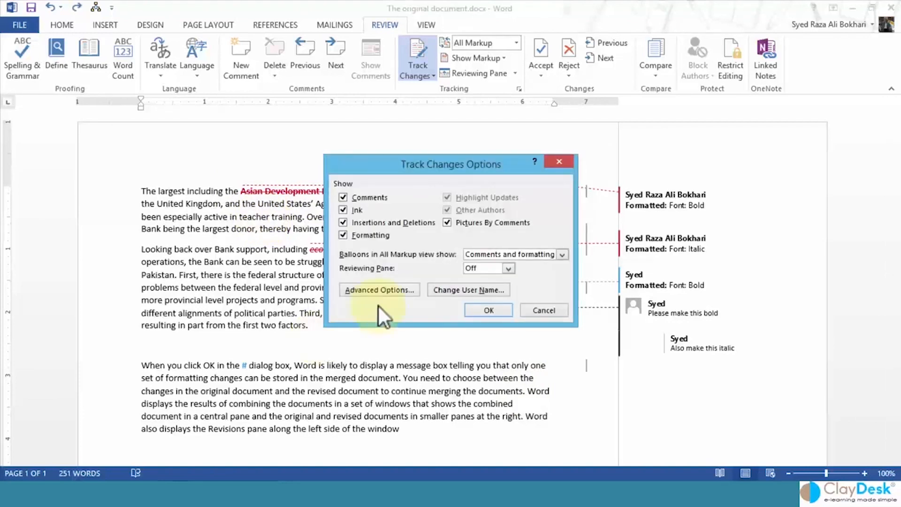
Choose Double strikethrough for moved-from text in the advanced Track Changes options and apply the settings
{"action": "left_click", "coordinate": [376, 288]}
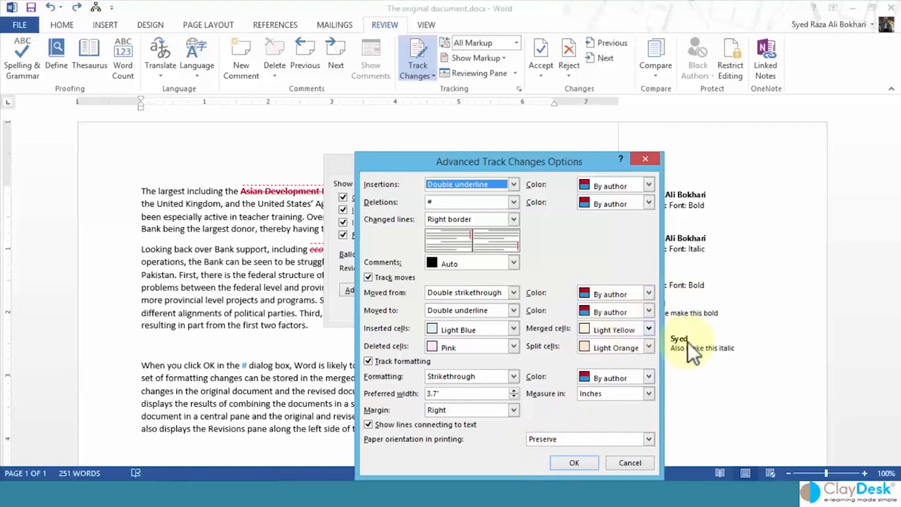
{"action": "left_click", "coordinate": [514, 293]}
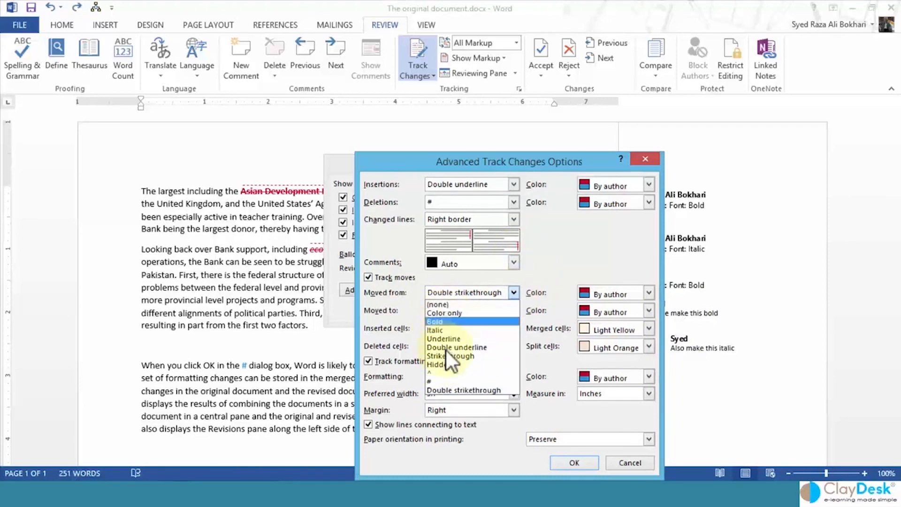
{"action": "left_click", "coordinate": [458, 391]}
{"action": "left_click", "coordinate": [563, 460]}
{"action": "left_click", "coordinate": [483, 309]}
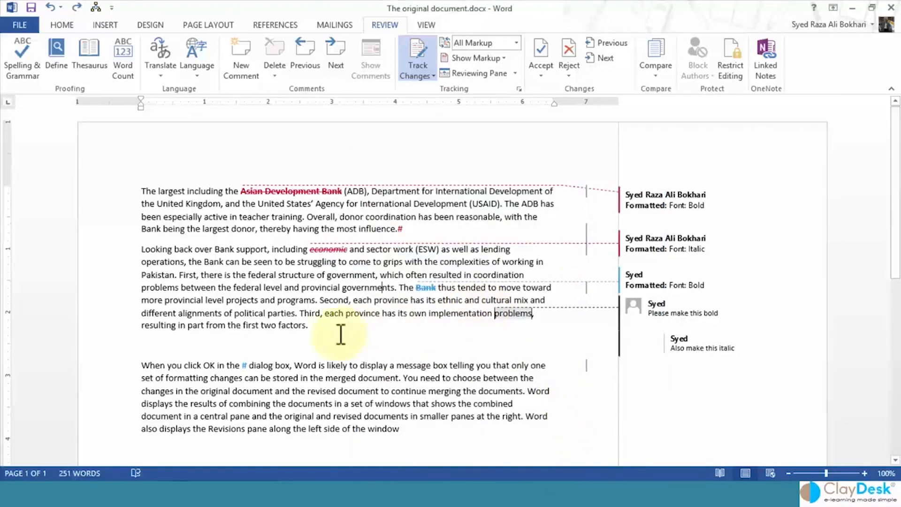
Try selecting the sentence beginning "First, there is", the word "First" and the whole second paragraph in turn, and clear the selection
{"action": "left_click", "coordinate": [212, 275], "text": "ctrl"}
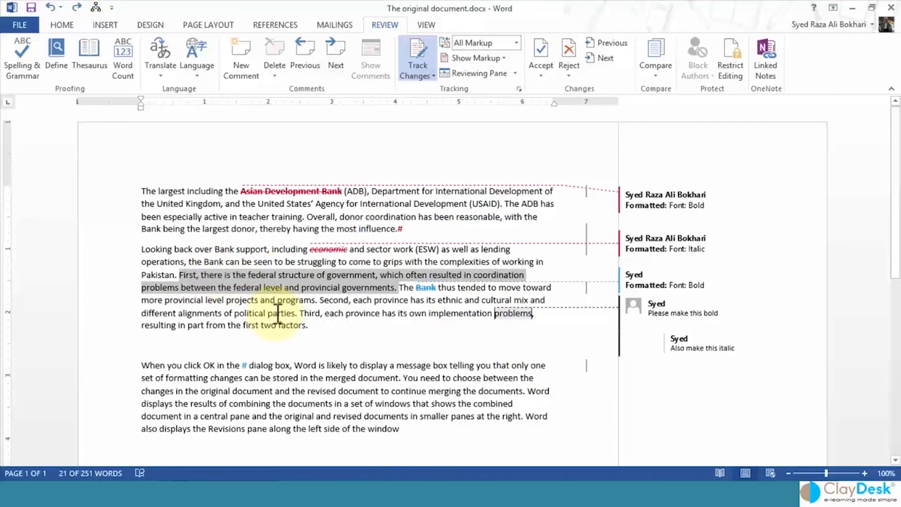
{"action": "left_click", "coordinate": [276, 288]}
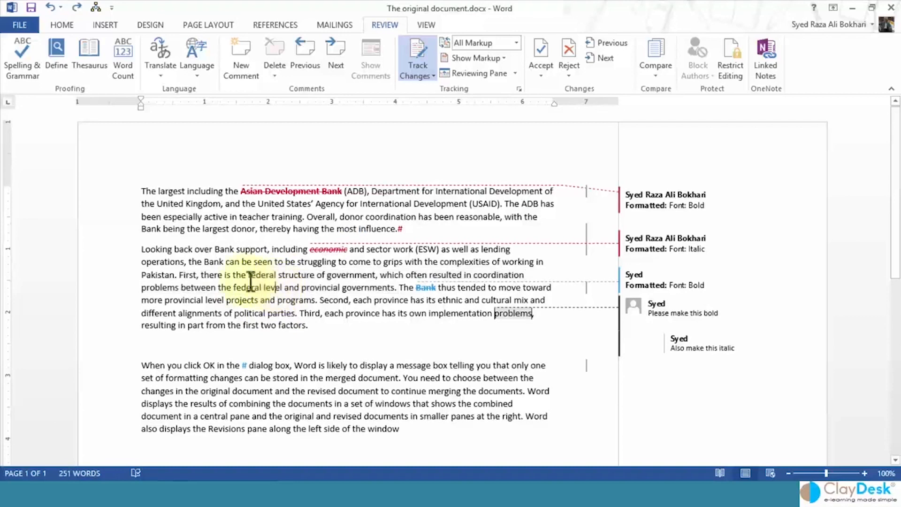
{"action": "double_click", "coordinate": [187, 276]}
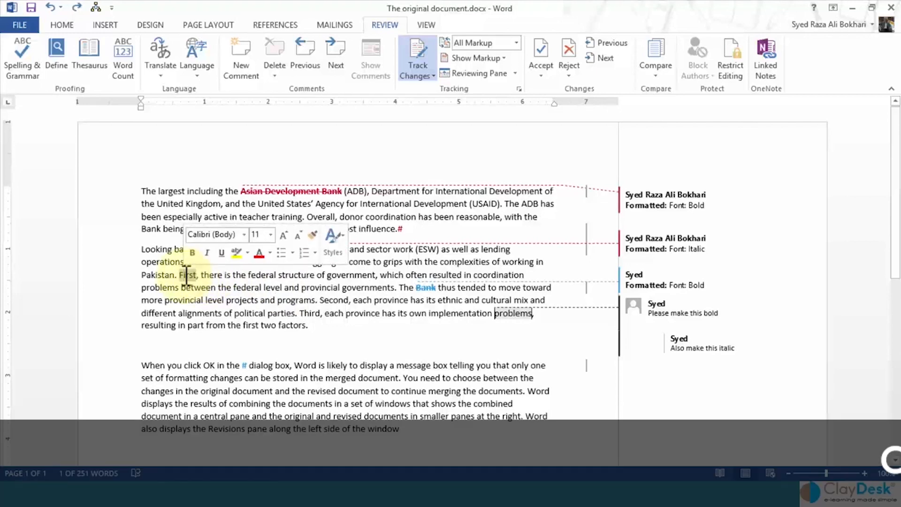
{"action": "triple_click", "coordinate": [216, 274]}
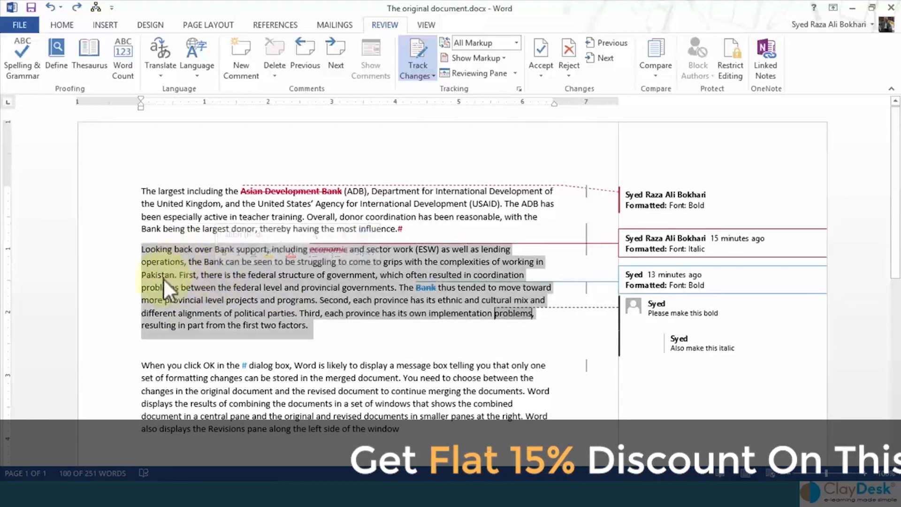
{"action": "left_click", "coordinate": [249, 306]}
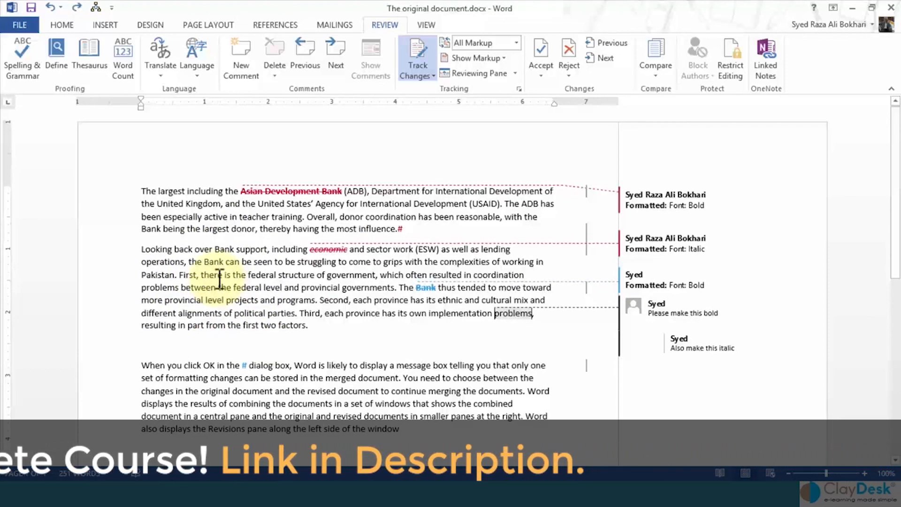
Move the sentence beginning "First, there is the federal structure of government" to the end of the second paragraph
{"action": "left_click", "coordinate": [219, 280], "text": "ctrl"}
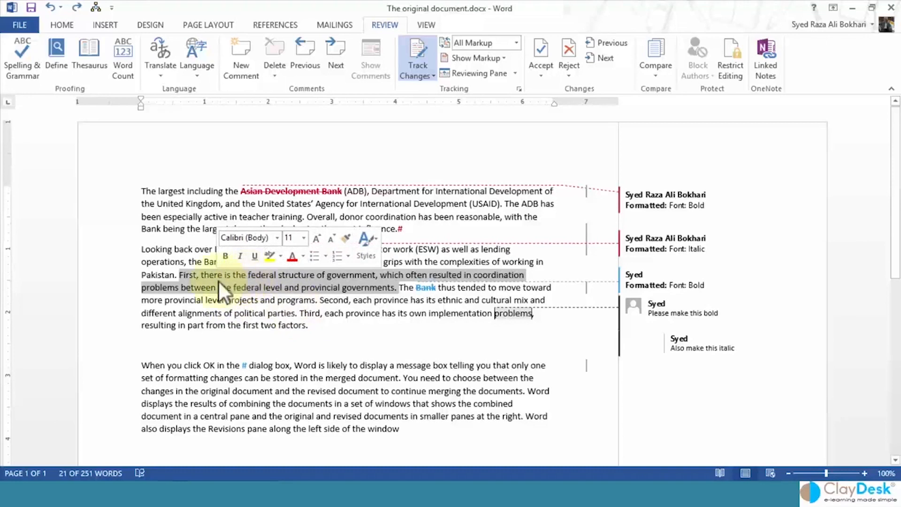
{"action": "left_click_drag", "start_coordinate": [201, 283], "coordinate": [319, 325]}
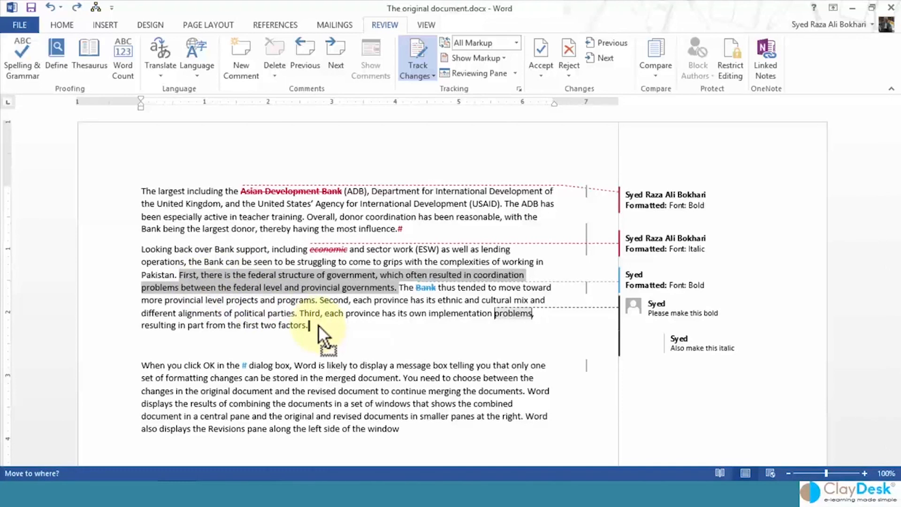
{"action": "left_click_drag", "start_coordinate": [318, 325], "coordinate": [319, 325]}
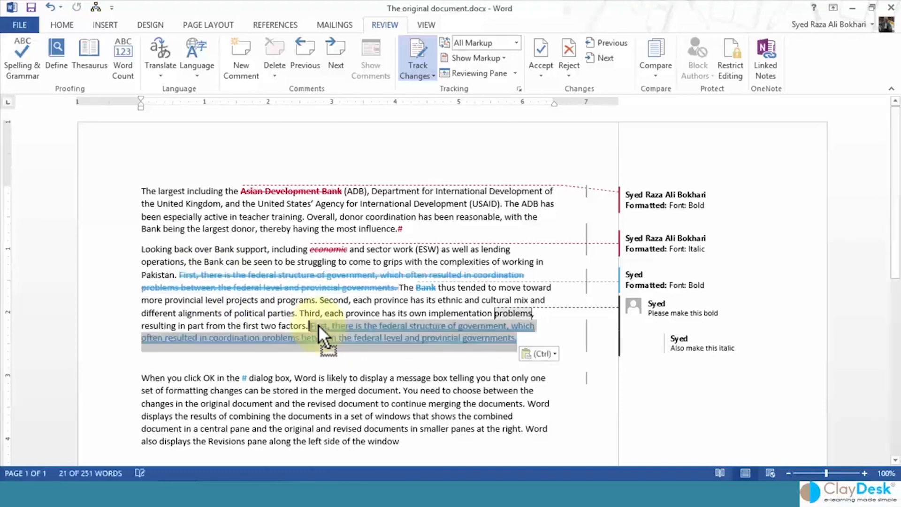
{"action": "left_click", "coordinate": [326, 357]}
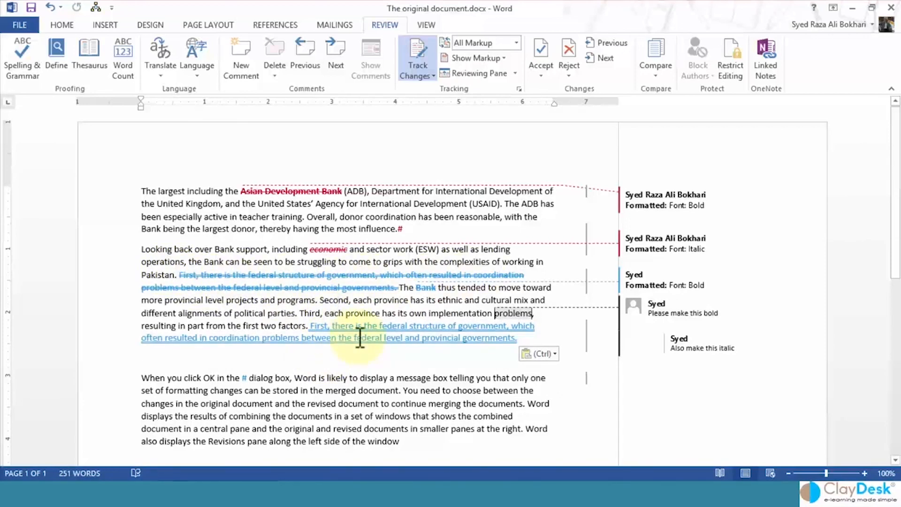
{"action": "mouse_move", "coordinate": [342, 342]}
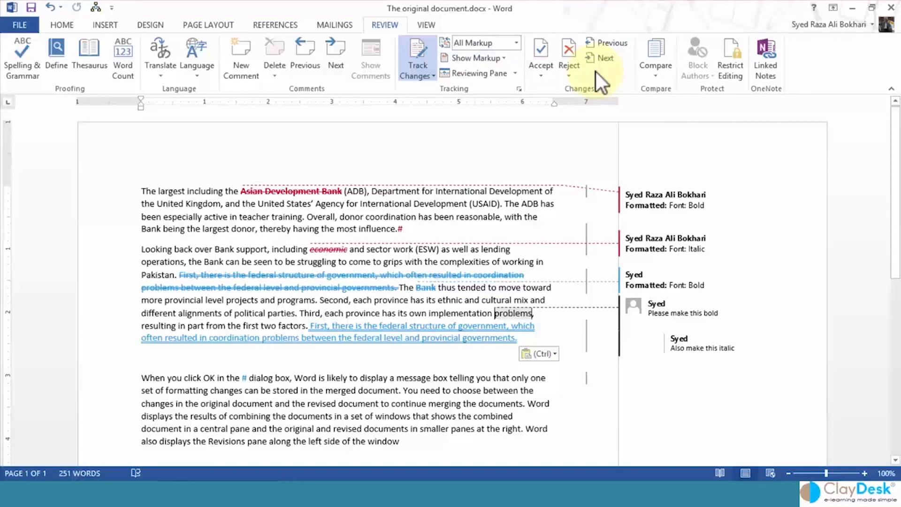
Accept the tracked deletion at the end of the first paragraph and reject the italic formatting change on "economic"
{"action": "left_click", "coordinate": [602, 58]}
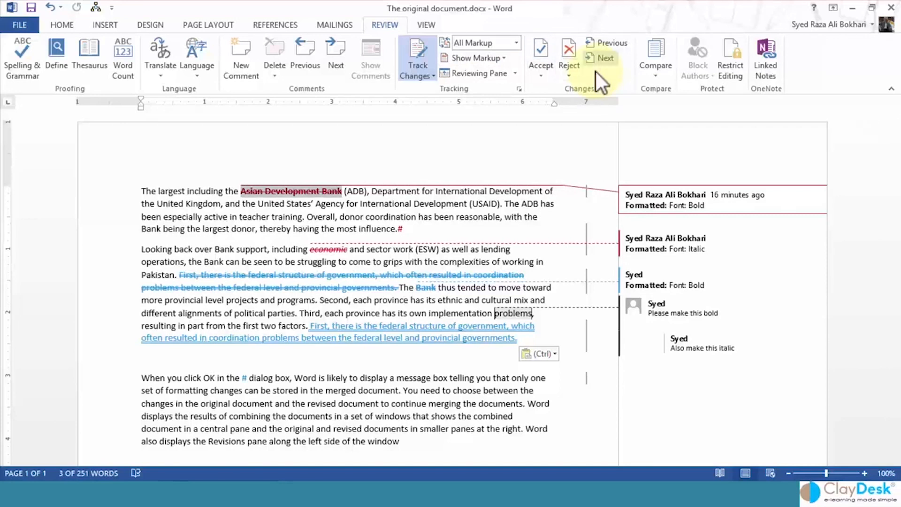
{"action": "left_click", "coordinate": [602, 58]}
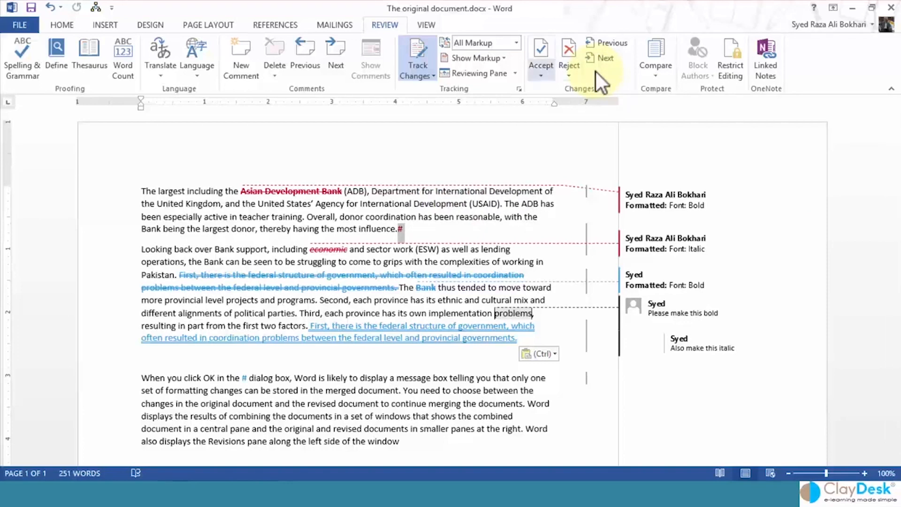
{"action": "left_click", "coordinate": [541, 49]}
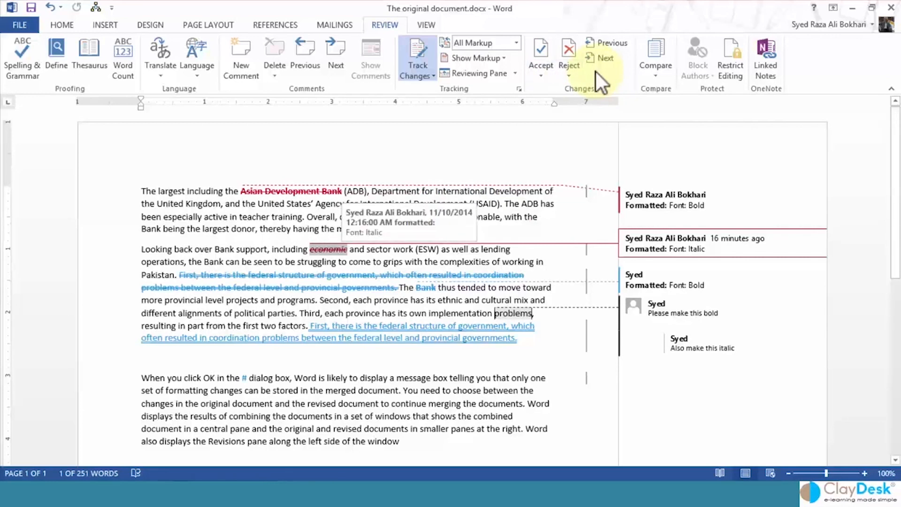
{"action": "left_click", "coordinate": [570, 48]}
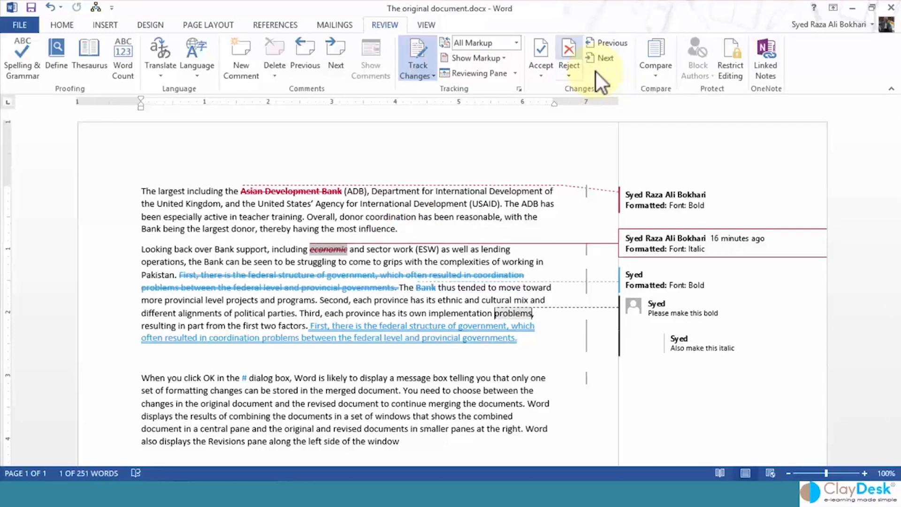